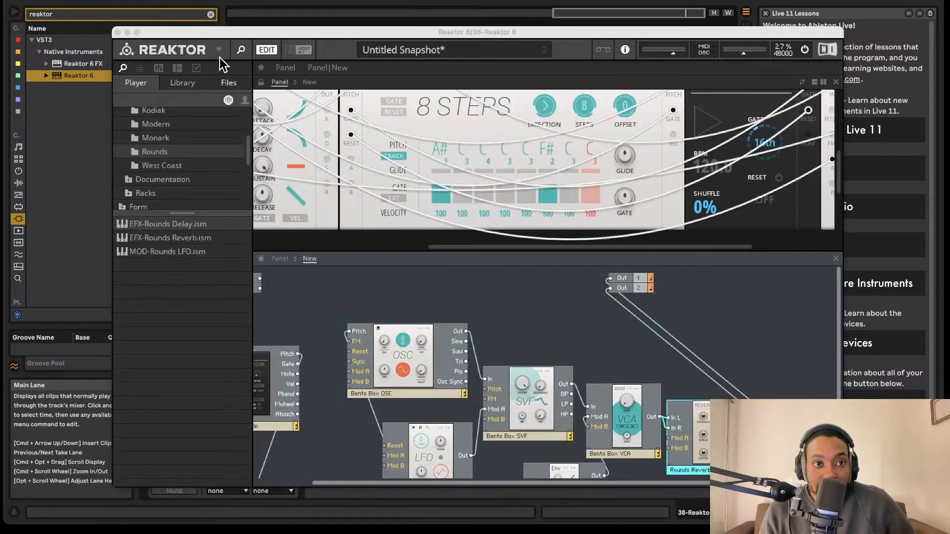
- Start a new ensemble in Reaktor without saving the changes to synth1LS.ens
left_click(219, 50)
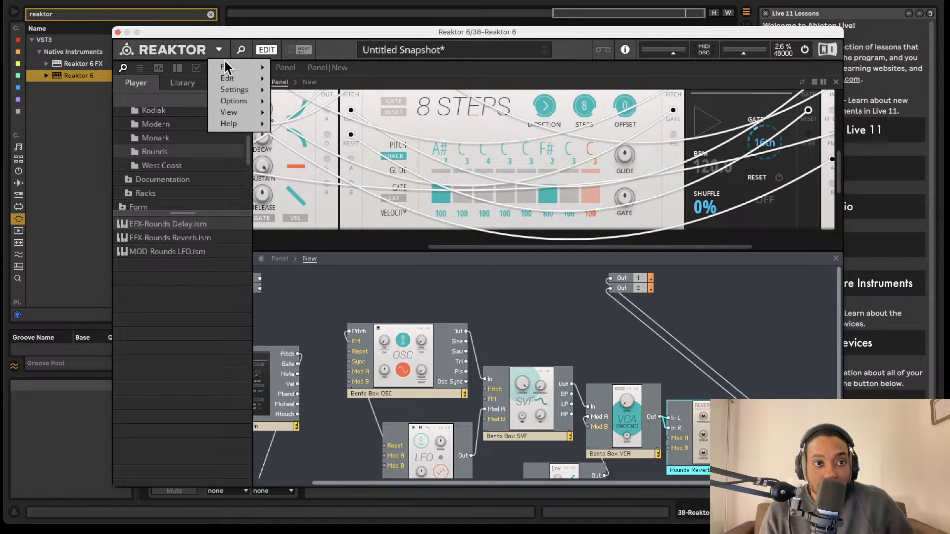
mouse_move(225, 67)
left_click(287, 67)
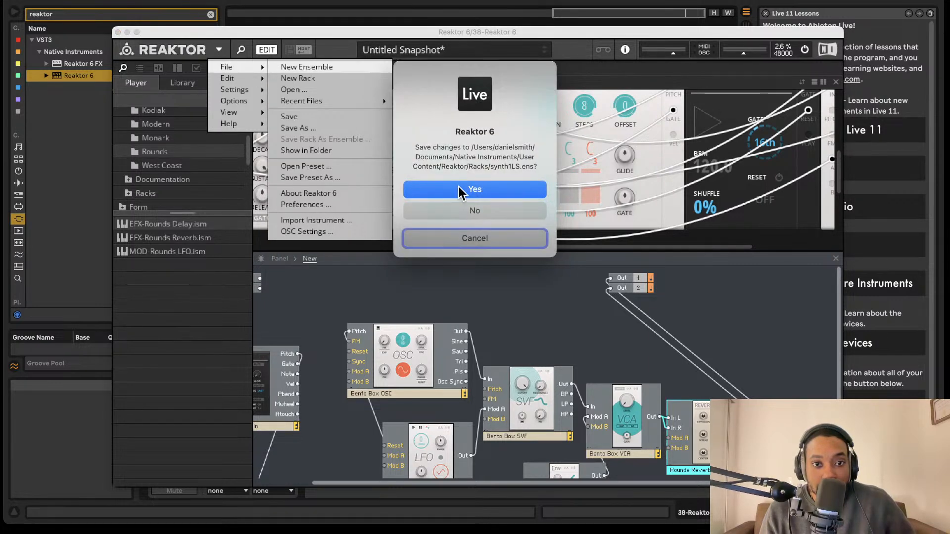
left_click(440, 207)
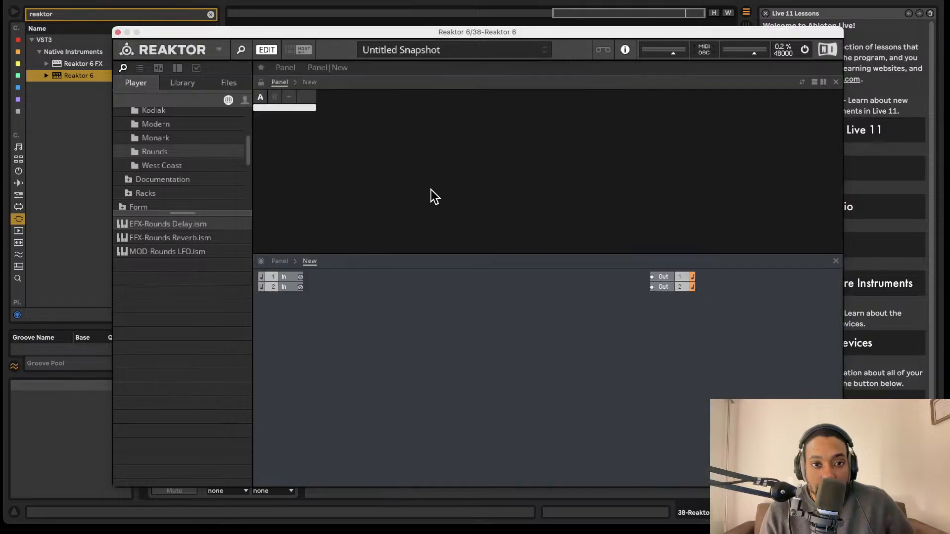
left_click(119, 32)
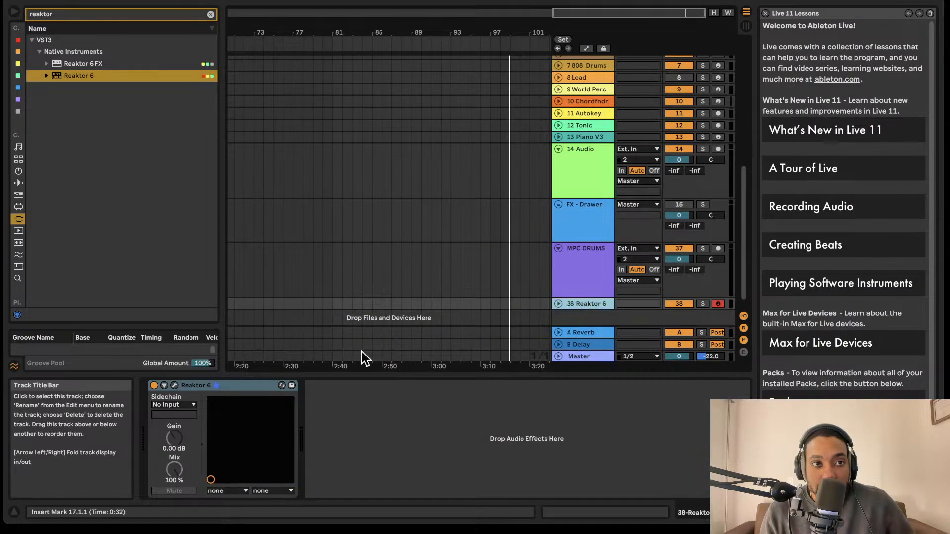
left_click(175, 385)
left_click(219, 50)
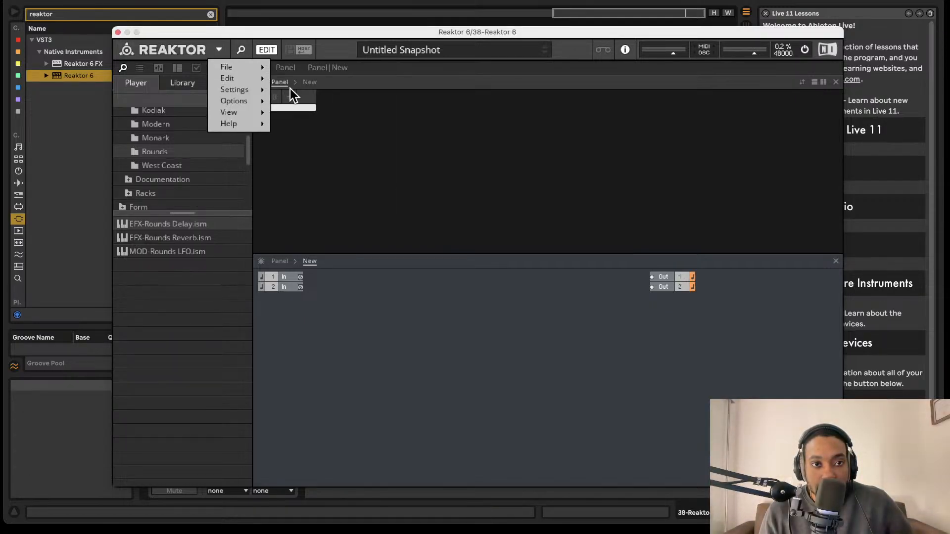
mouse_move(262, 66)
mouse_move(294, 101)
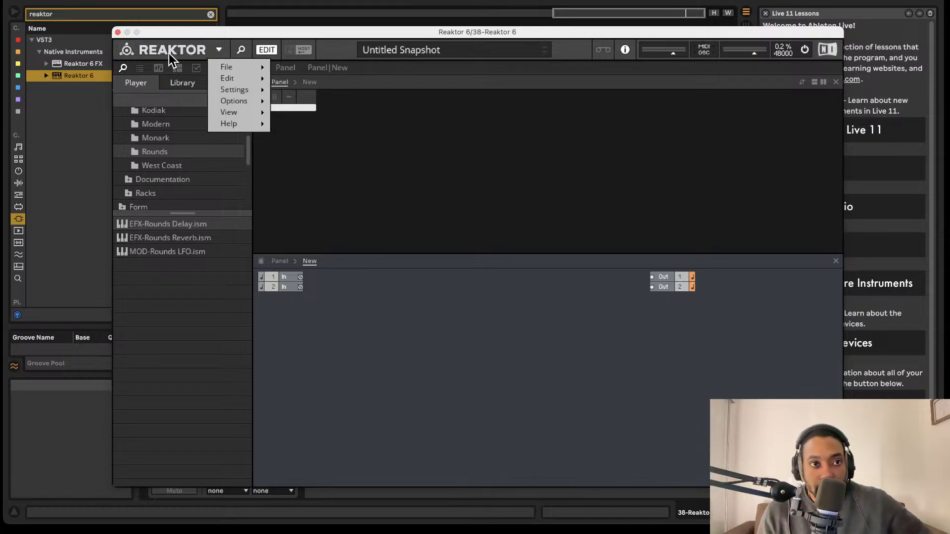
left_click(118, 31)
- Add another Reaktor 6 track to the set and check the existing Reaktor 6 instance's window
left_click_drag(95, 72, 586, 304)
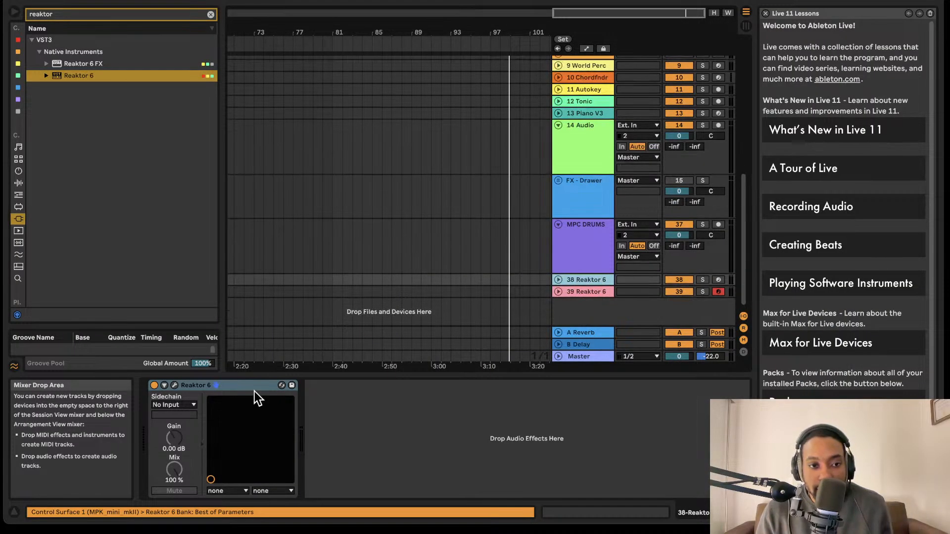
left_click(181, 385)
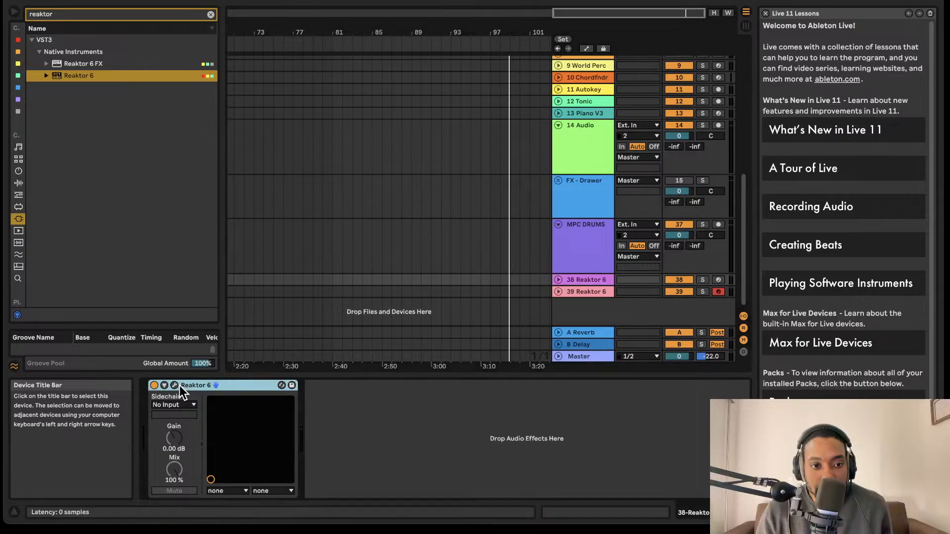
left_click(175, 385)
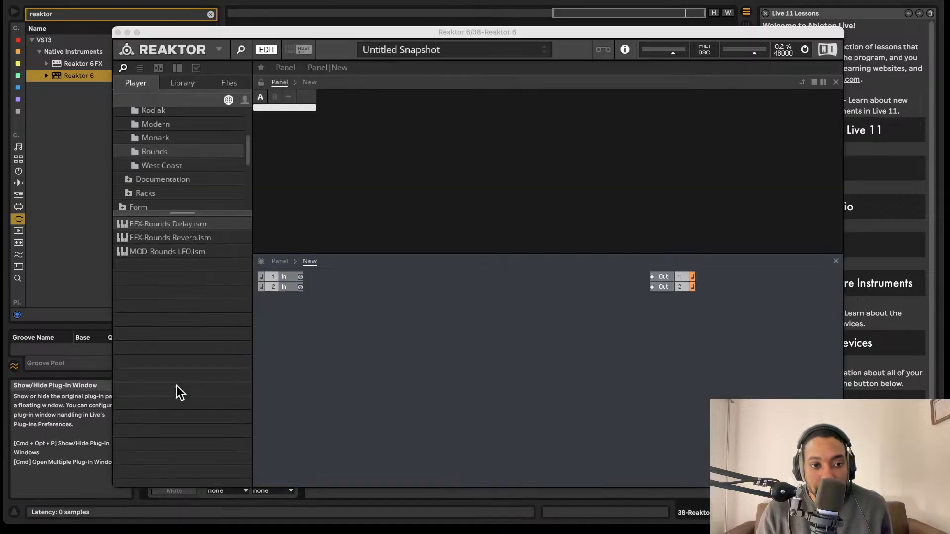
left_click(117, 32)
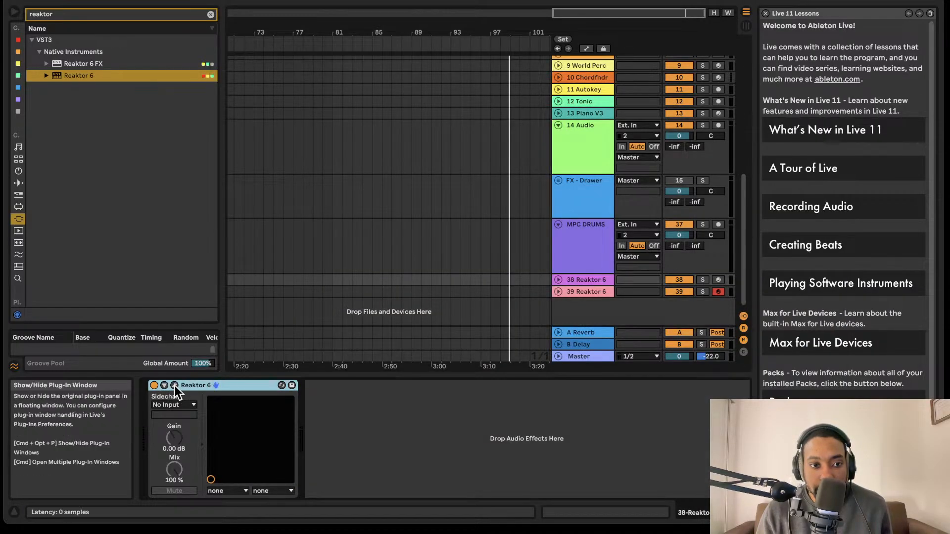
left_click(174, 385)
left_click(218, 49)
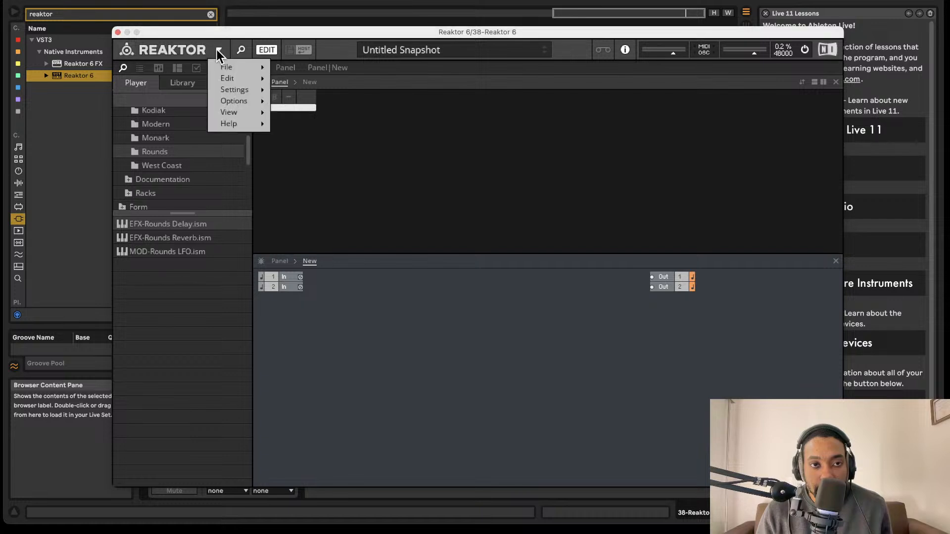
mouse_move(227, 70)
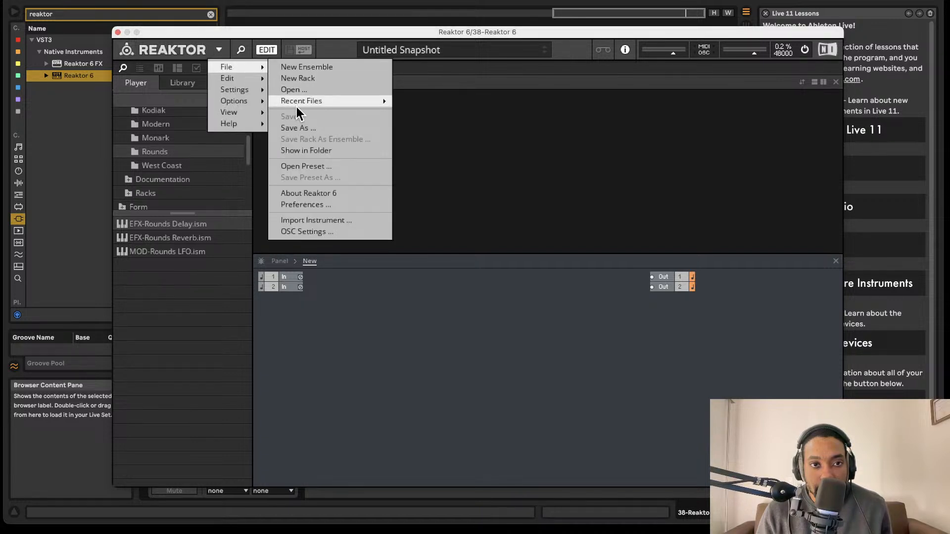
left_click(118, 33)
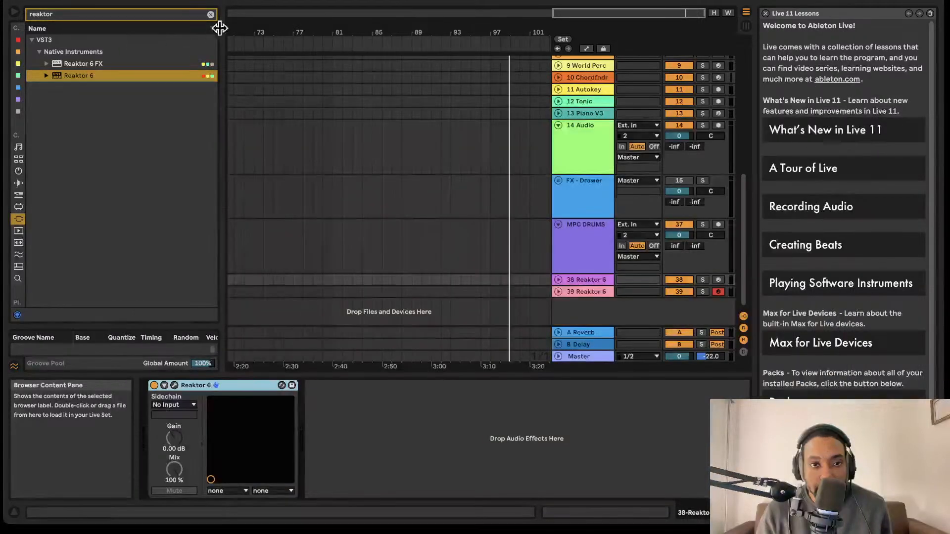
- Delete both Reaktor 6 tracks from the Live set
left_click(589, 291)
key("Delete")
key("Delete")
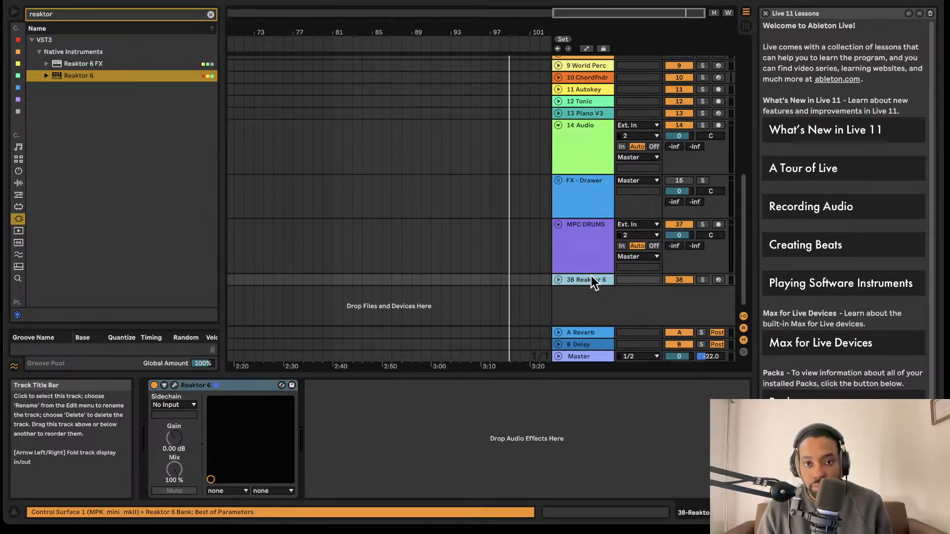
- Load Reaktor 6 on a new track and choose Build on its start screen to begin an empty ensemble
left_click_drag(89, 76, 574, 284)
left_click(175, 386)
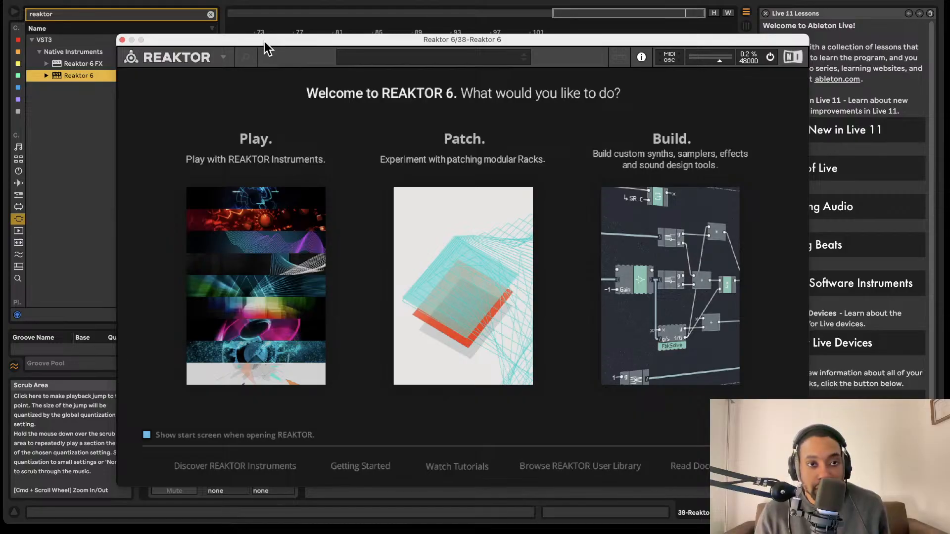
left_click_drag(264, 40, 241, 22)
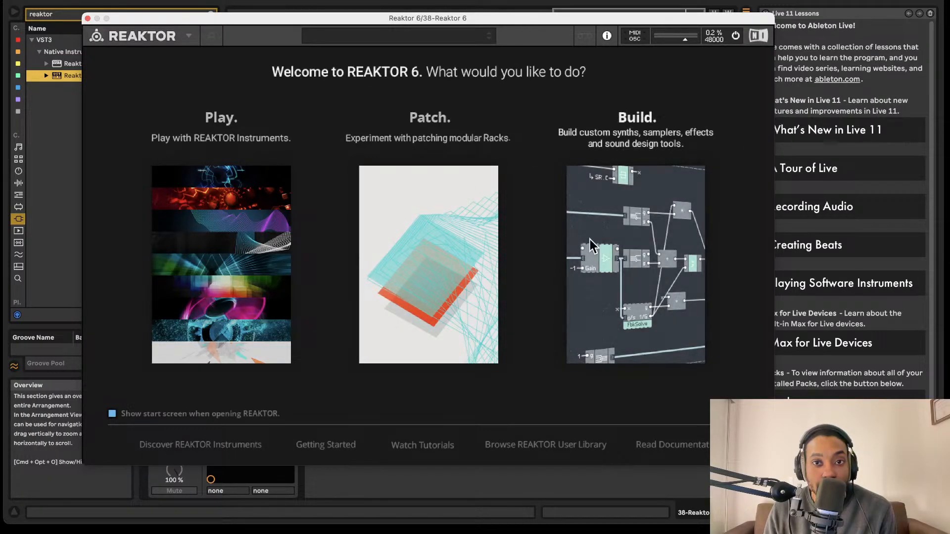
left_click(634, 212)
left_click(171, 34)
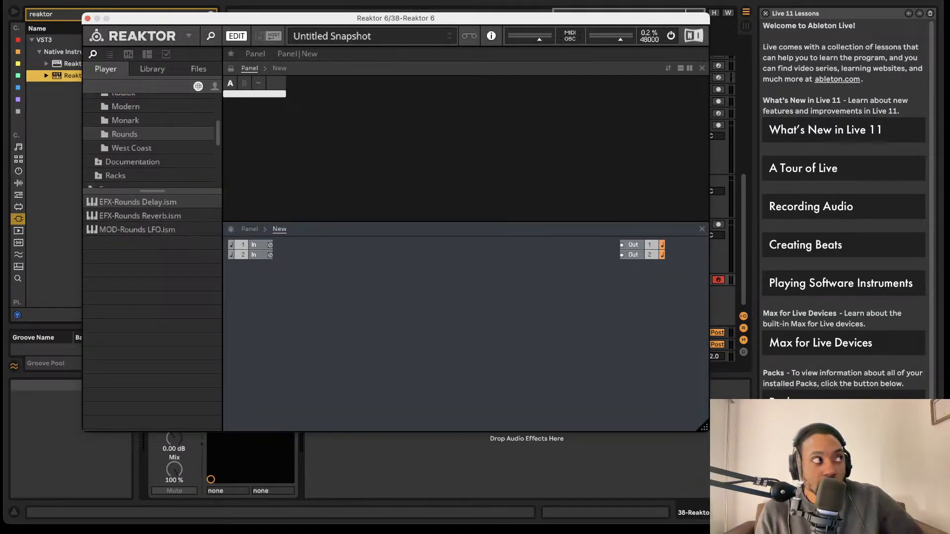
- Reopen the Reaktor 6 plug-in window, then reposition and enlarge it
key("super+alt+p")
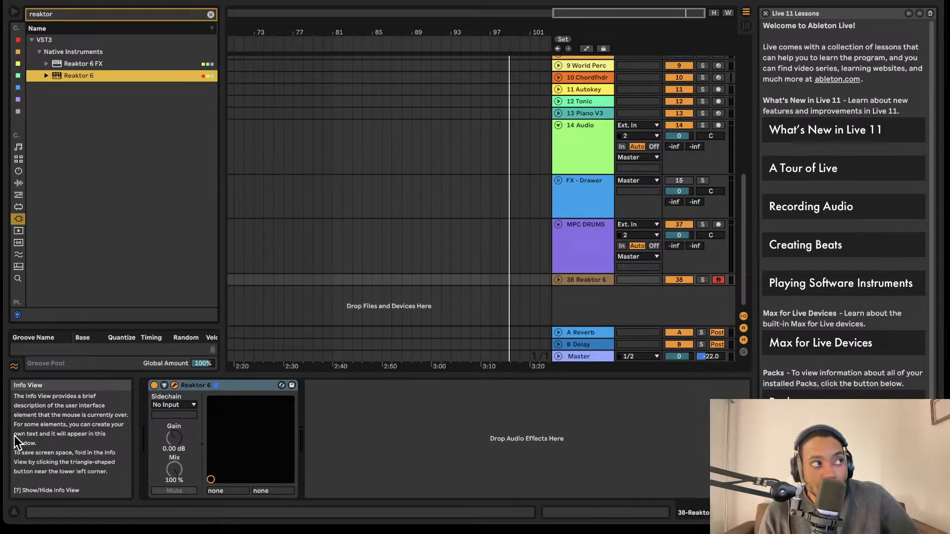
left_click(175, 385)
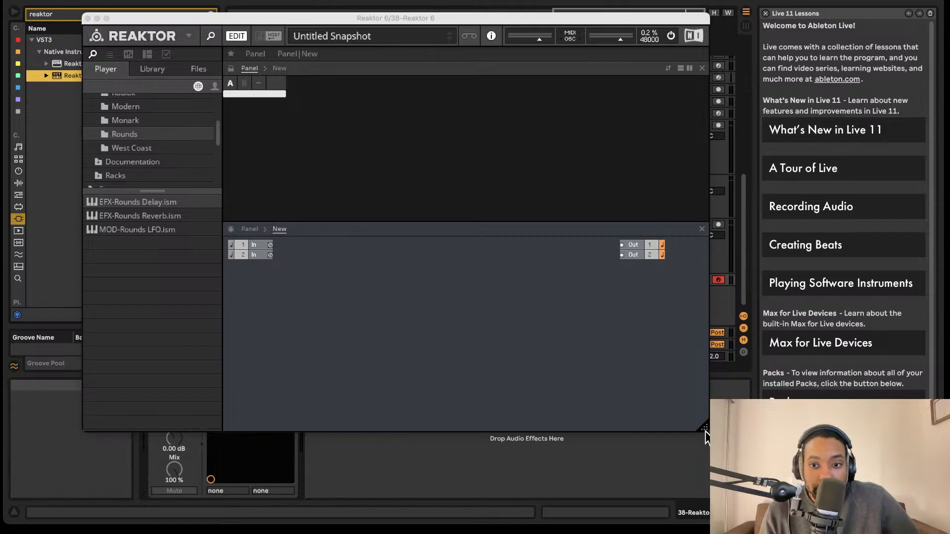
mouse_move(384, 19)
left_mouse_down()
mouse_move(299, 14)
mouse_move(390, 8)
left_mouse_up()
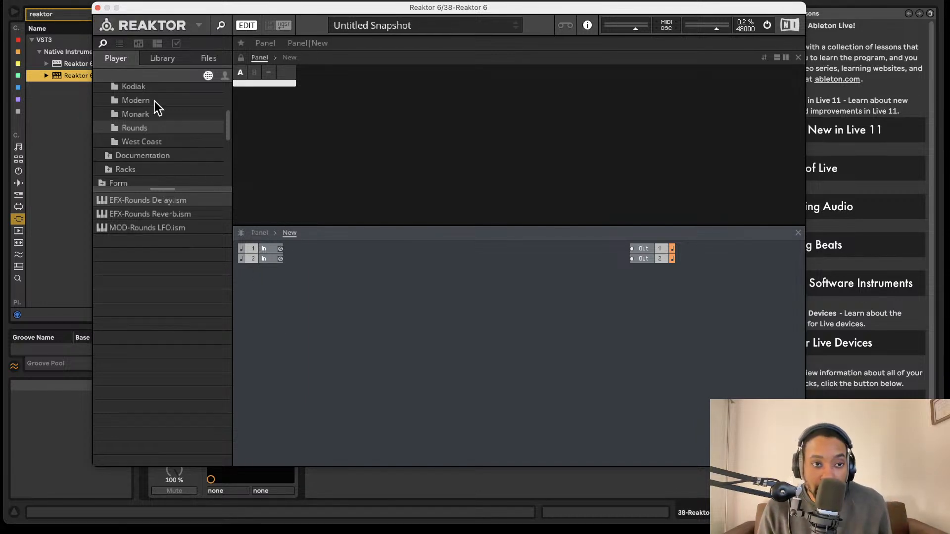
- Add the UTL-Util Note In block from the Blocks Base Util folder to the structure
scroll(143, 110, "up", 5)
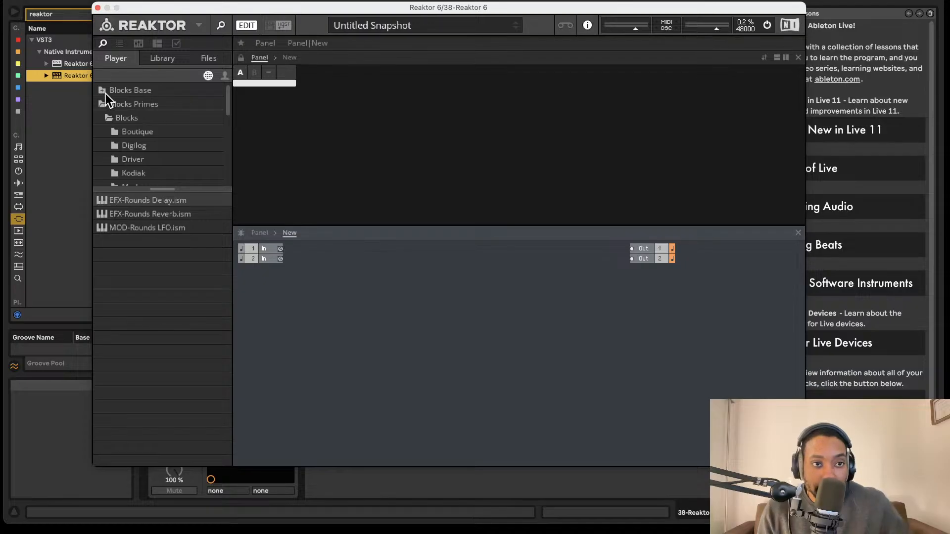
left_click(104, 91)
left_click(108, 103)
left_click(127, 132)
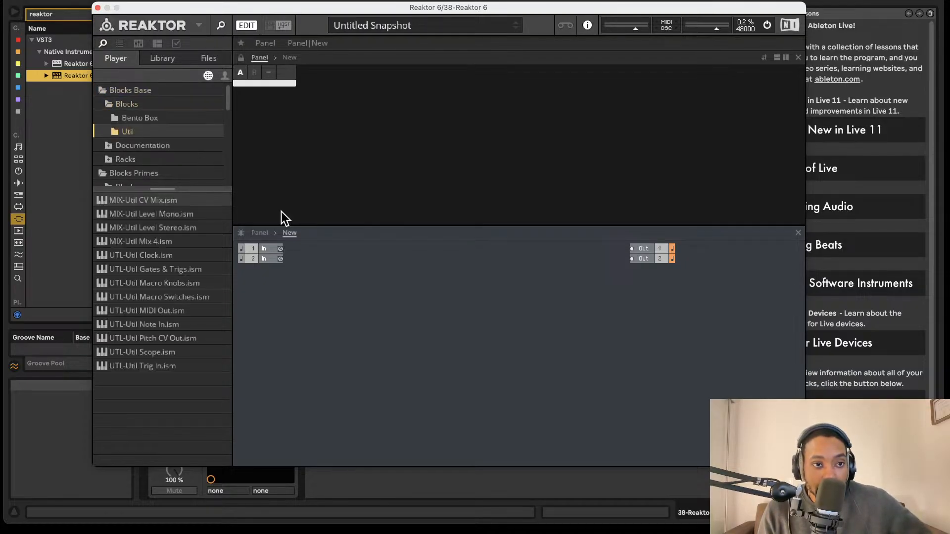
left_click_drag(149, 324, 307, 281)
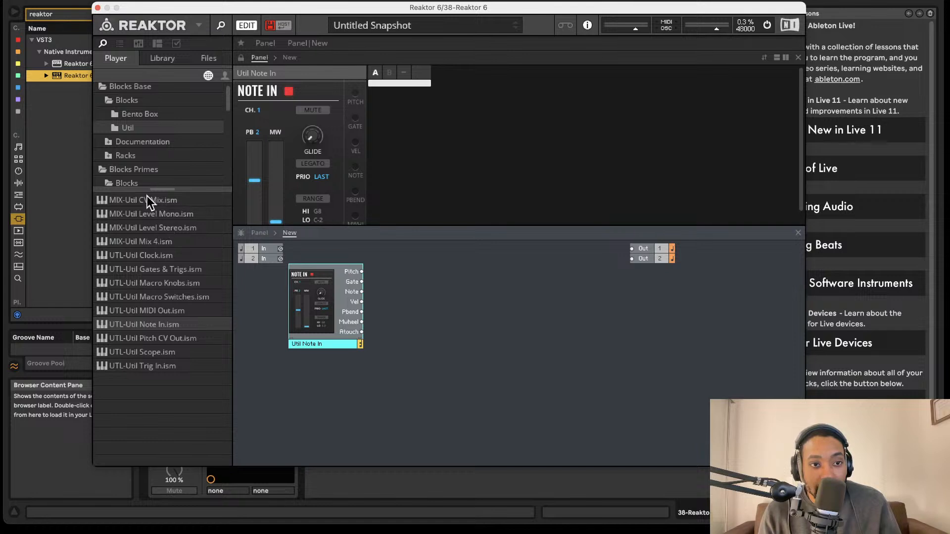
- Add the Bento Oscillator and Bento VCA blocks from the Bento Box folder to the right of Note In
left_click(144, 116)
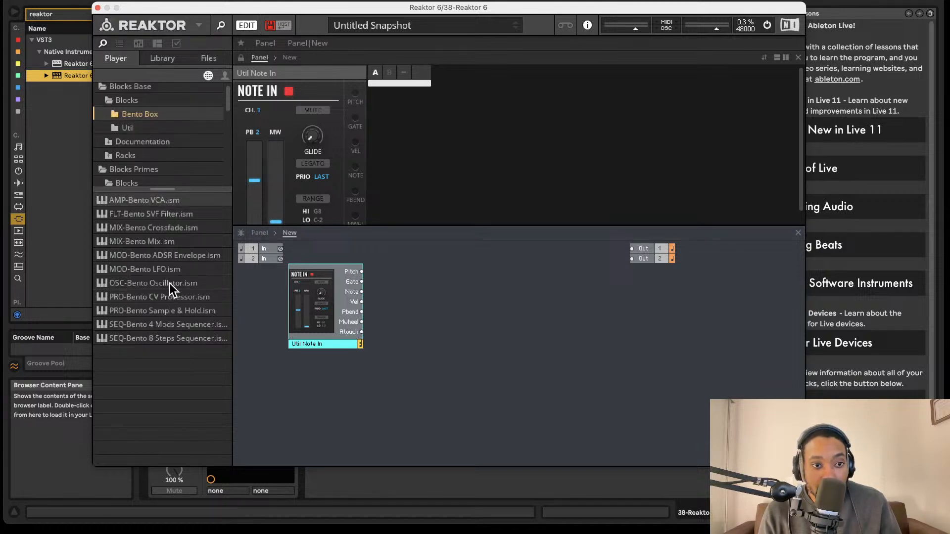
left_click_drag(169, 284, 420, 306)
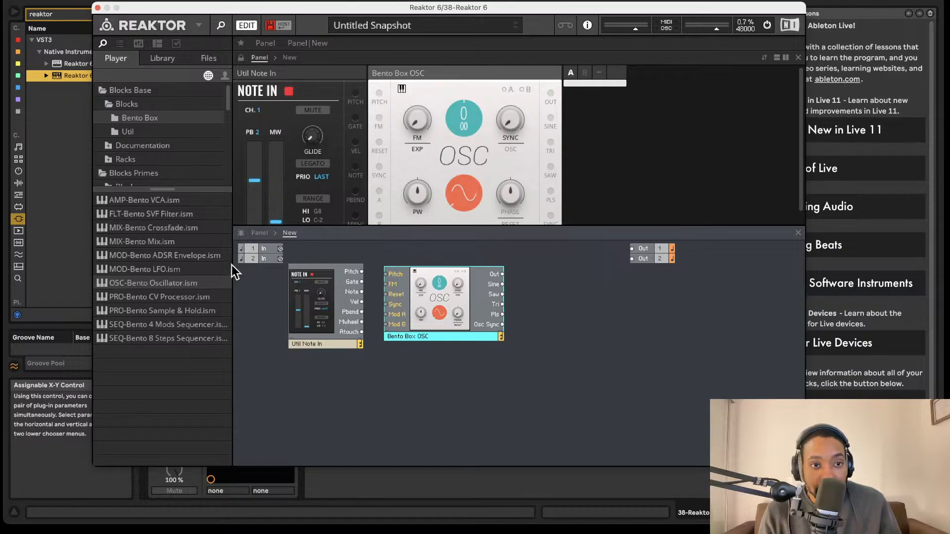
left_click_drag(163, 198, 557, 308)
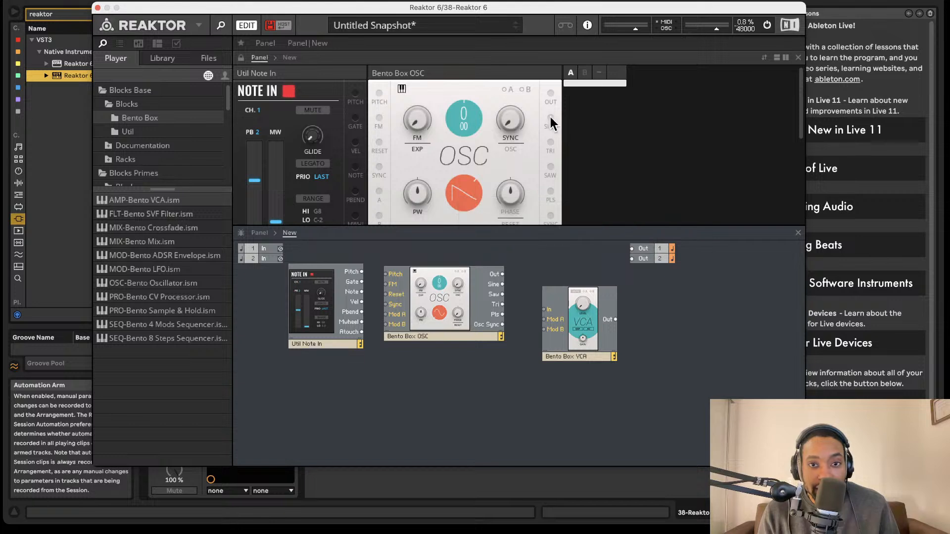
- Connect Note In's Pitch to the oscillator's Pitch input, and the oscillator's Out to the VCA's In
left_click_drag(362, 272, 386, 274)
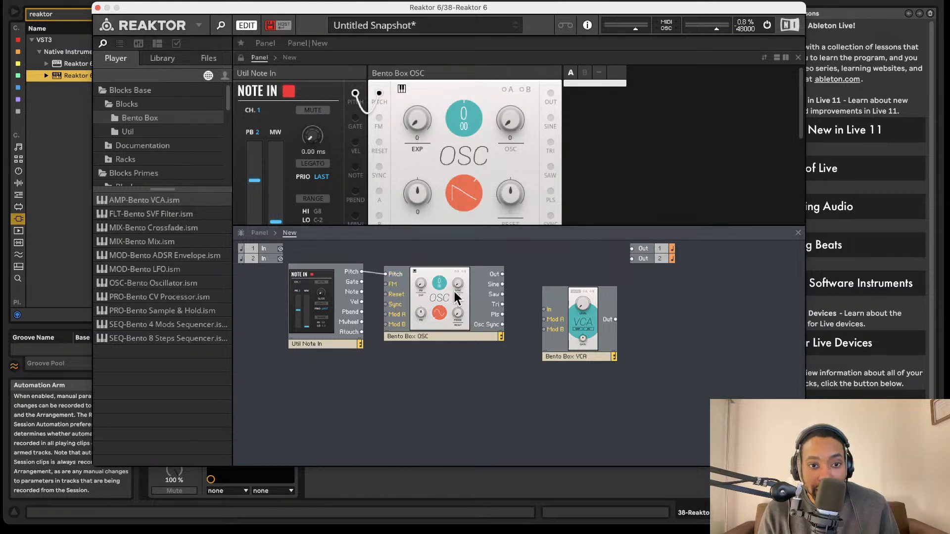
left_click_drag(499, 276, 545, 319)
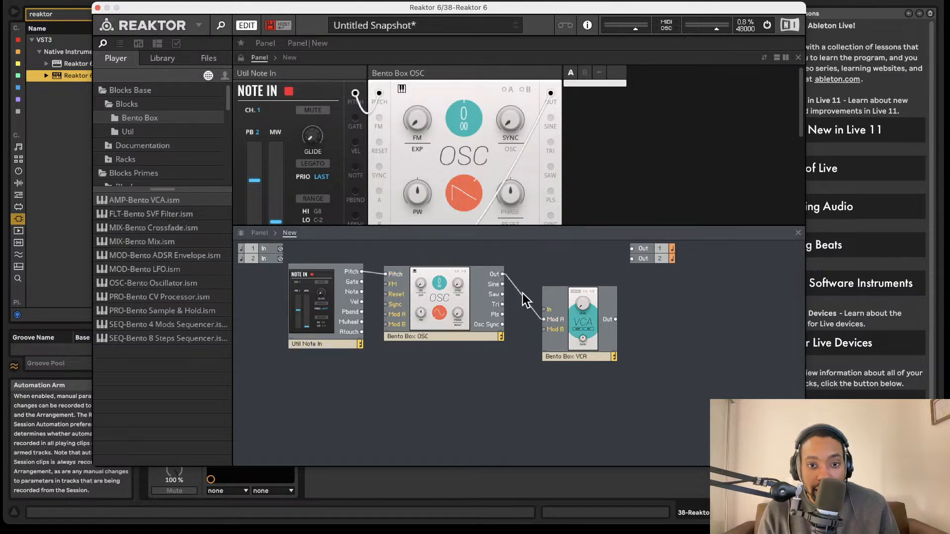
key("BackSpace")
left_click_drag(502, 275, 545, 309)
- Wire the VCA's Out to ensemble outputs 1 and 2
left_click_drag(628, 299, 632, 248)
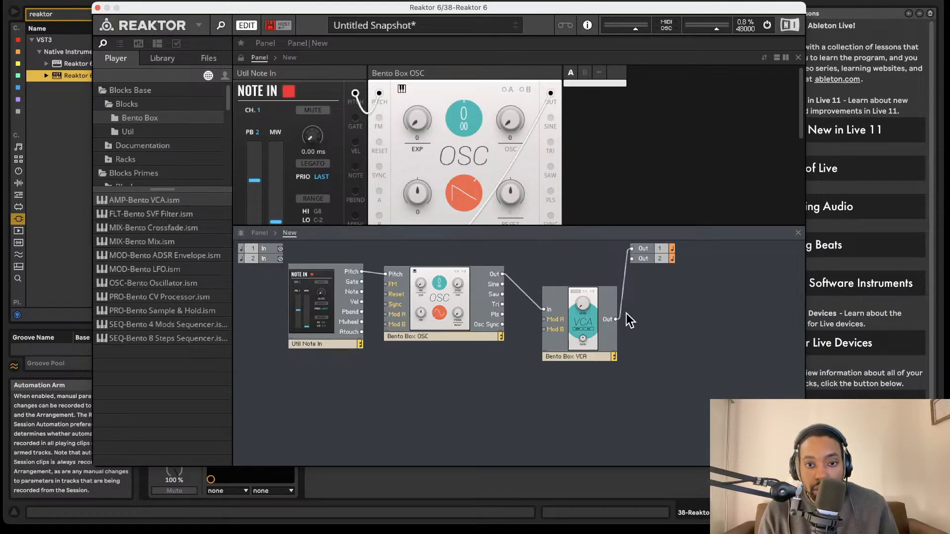
left_click_drag(618, 318, 637, 259)
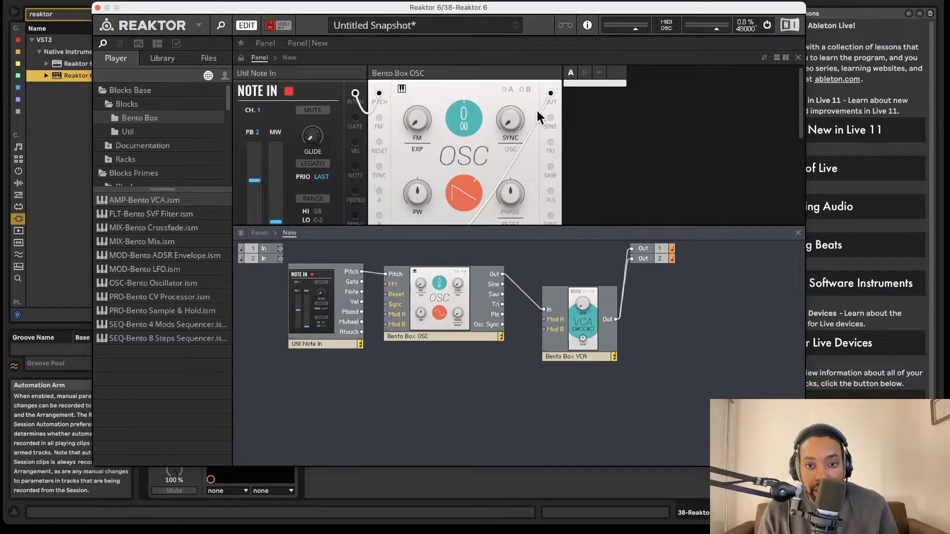
- Raise the Bento Box VCA's Level slightly to let the oscillator sound, then switch Reaktor's audio off
scroll(525, 143, "down", 4)
scroll(526, 144, "up", 3)
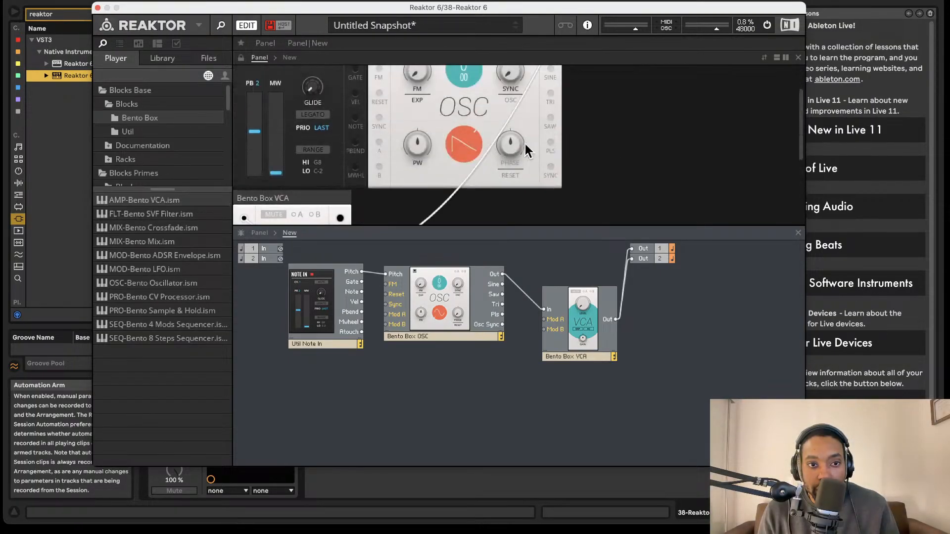
scroll(512, 148, "down", 2)
left_click_drag(296, 170, 296, 161)
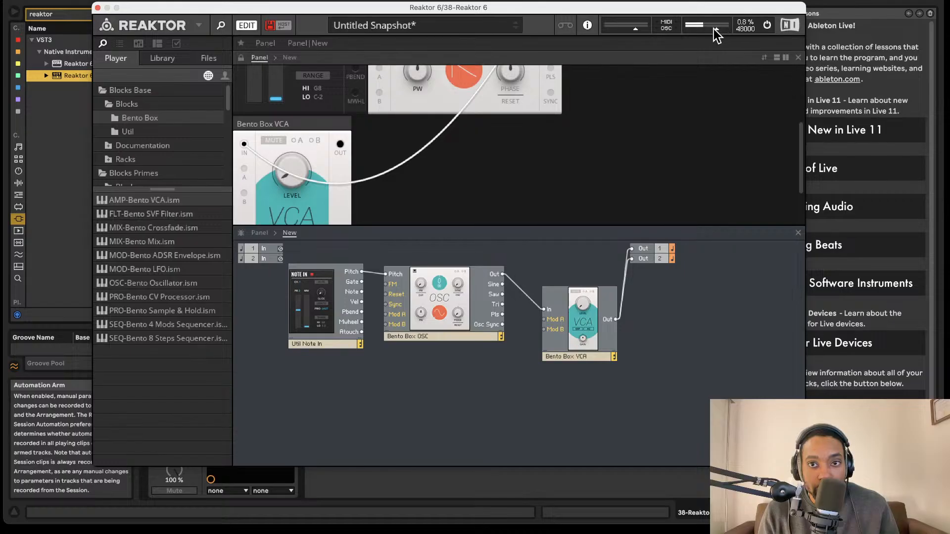
left_click(767, 25)
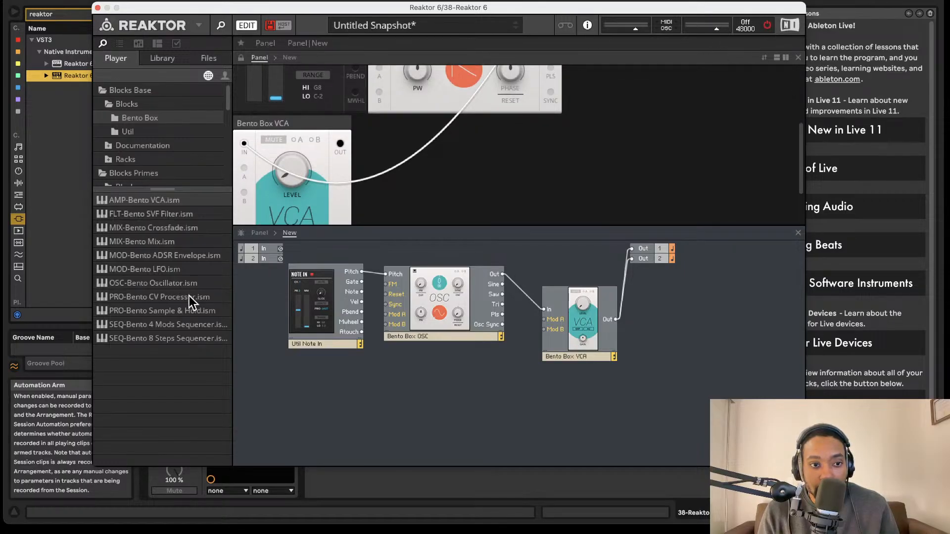
- Add a Util Scope block to the right of the VCA and connect the oscillator's Out to its In
left_click(147, 132)
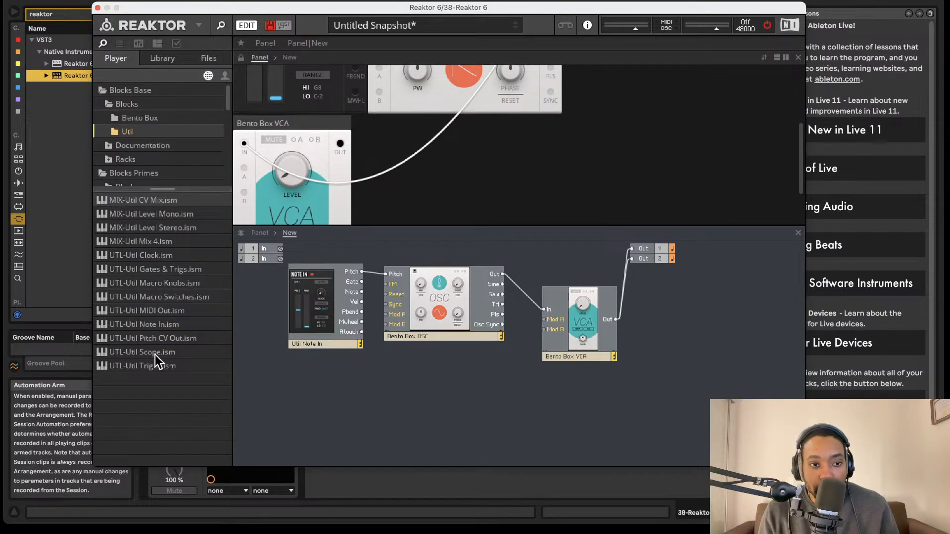
left_click_drag(156, 354, 616, 319)
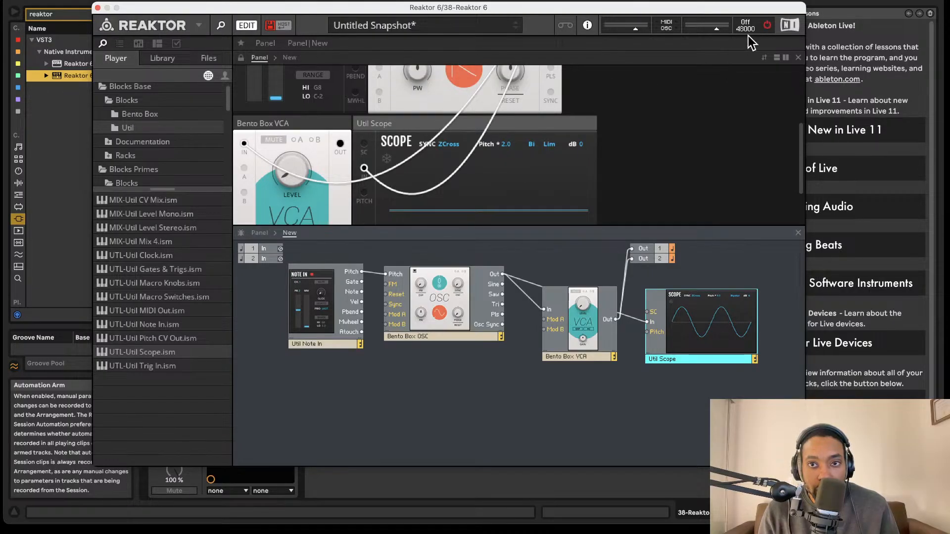
- Switch Reaktor's audio on to watch the oscillator's waveform on the Util Scope, and switch the audio off again
left_click(767, 24)
scroll(441, 179, "down", 2)
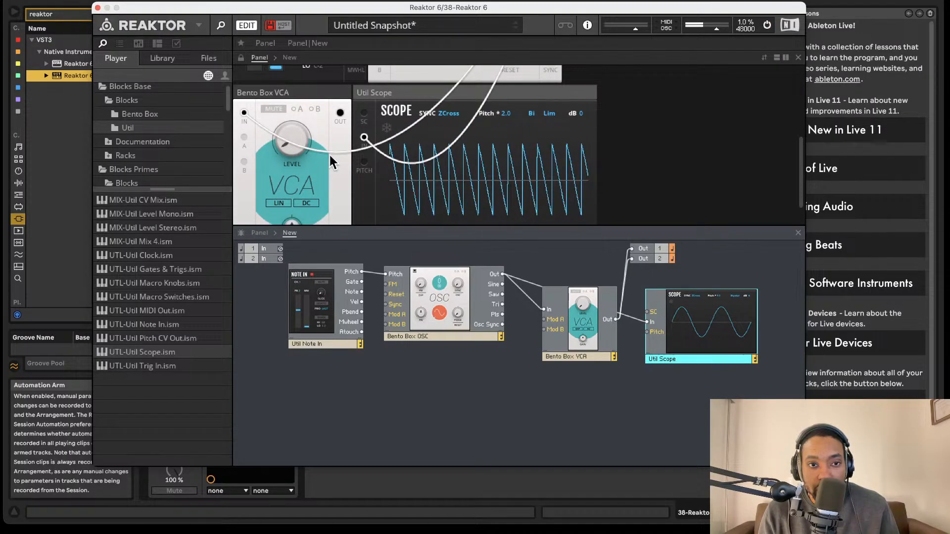
scroll(411, 171, "up", 1)
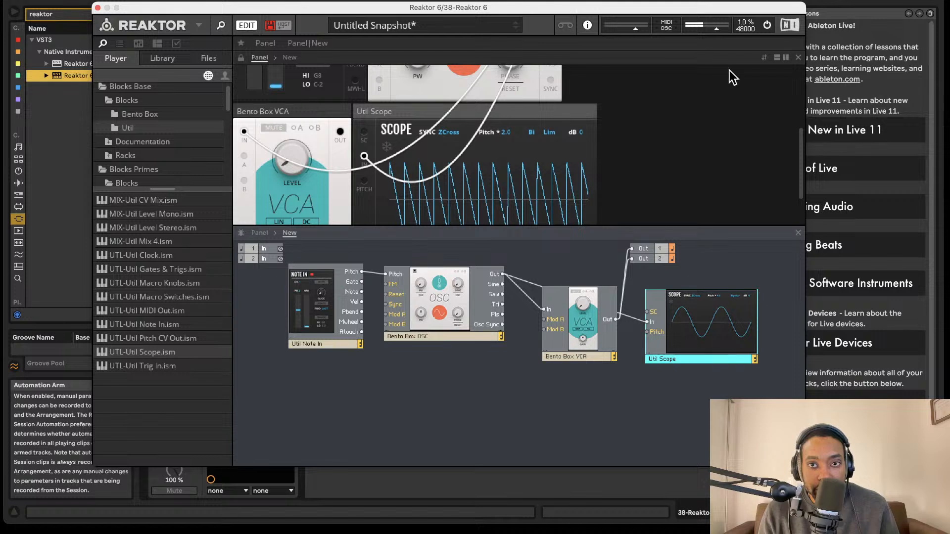
left_click(767, 26)
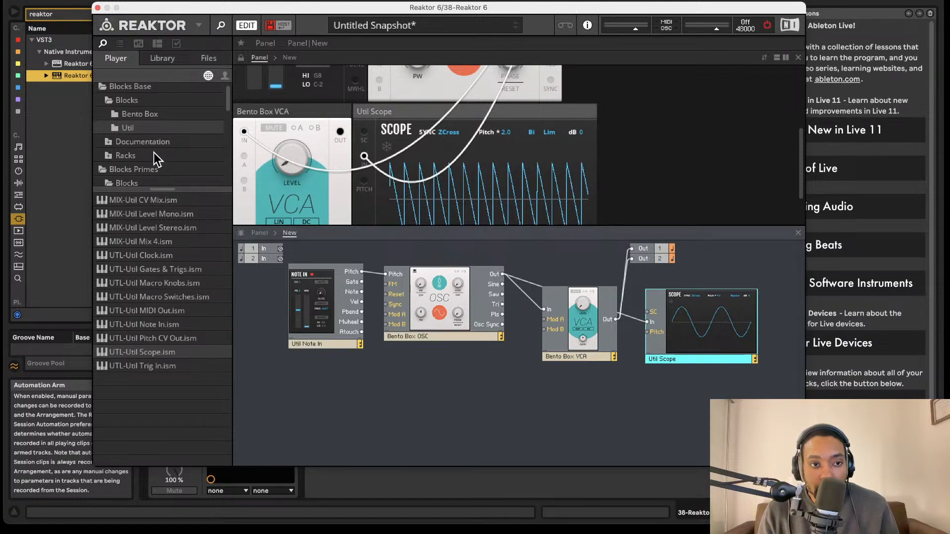
- Add a Bento ADSR Envelope block, connecting Note In's Gate to its Gate and its Out to the VCA's Mod A
left_click(139, 117)
left_click_drag(185, 255, 362, 281)
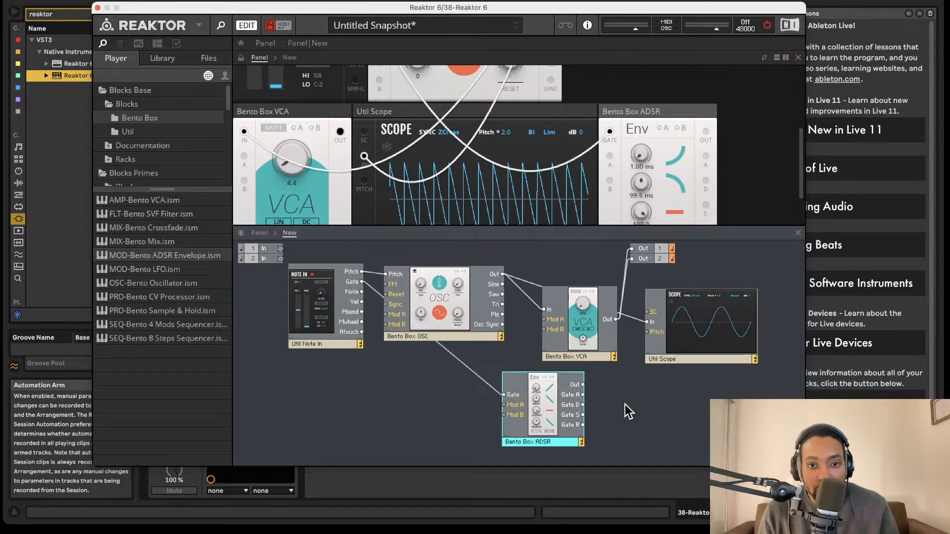
left_click_drag(582, 386, 544, 320)
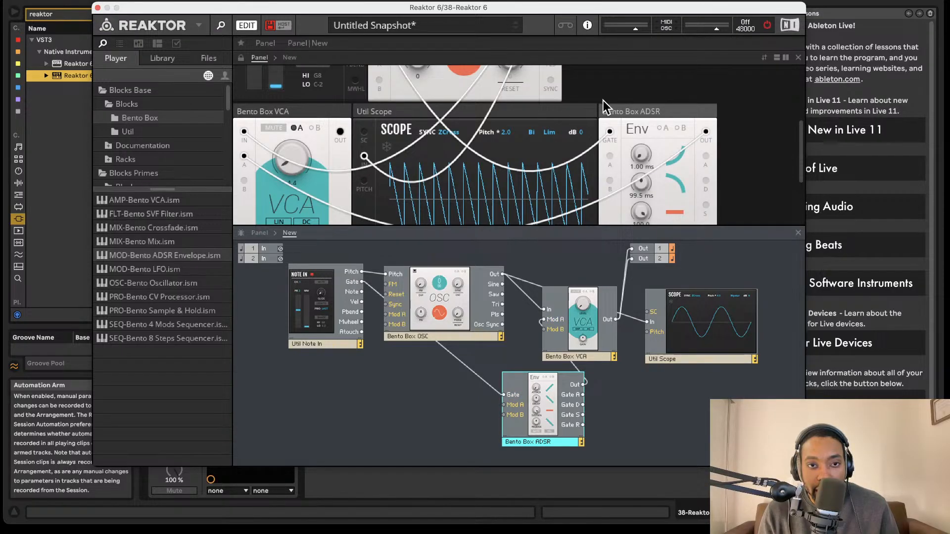
- Assign modulation A to the VCA's Level and switch Reaktor's audio on
scroll(321, 129, "up", 3)
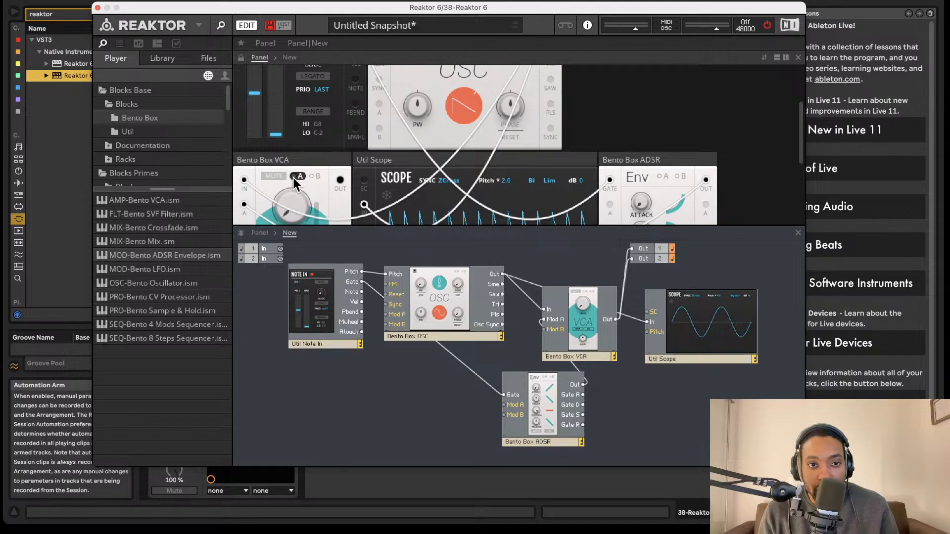
scroll(319, 200, "down", 5)
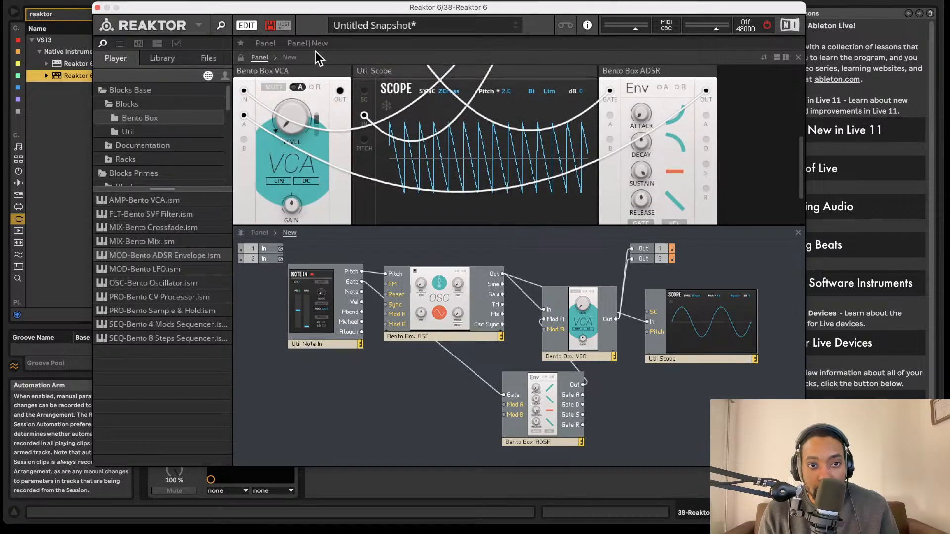
left_click(767, 25)
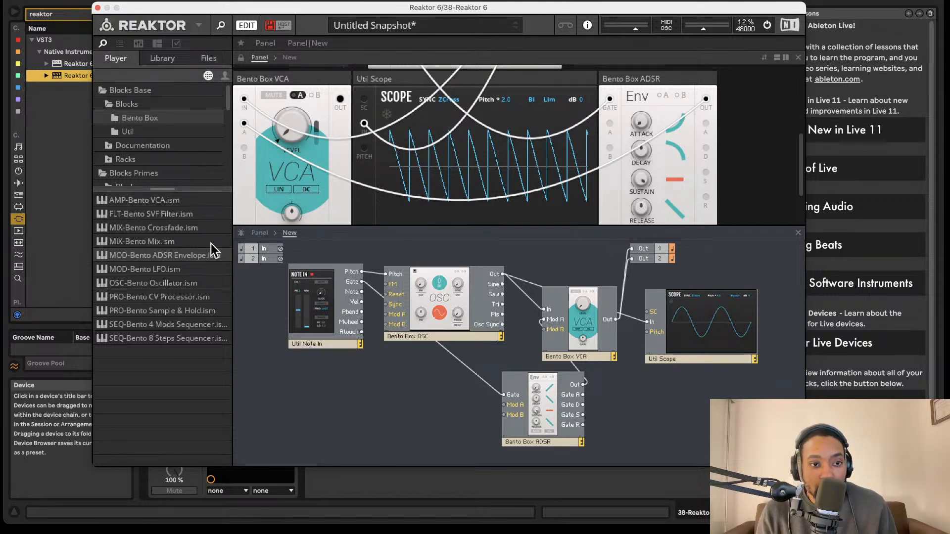
- Add a Bento SVF Filter block beside the VCA and move the oscillator below Note In to make room
left_click_drag(169, 215, 525, 316)
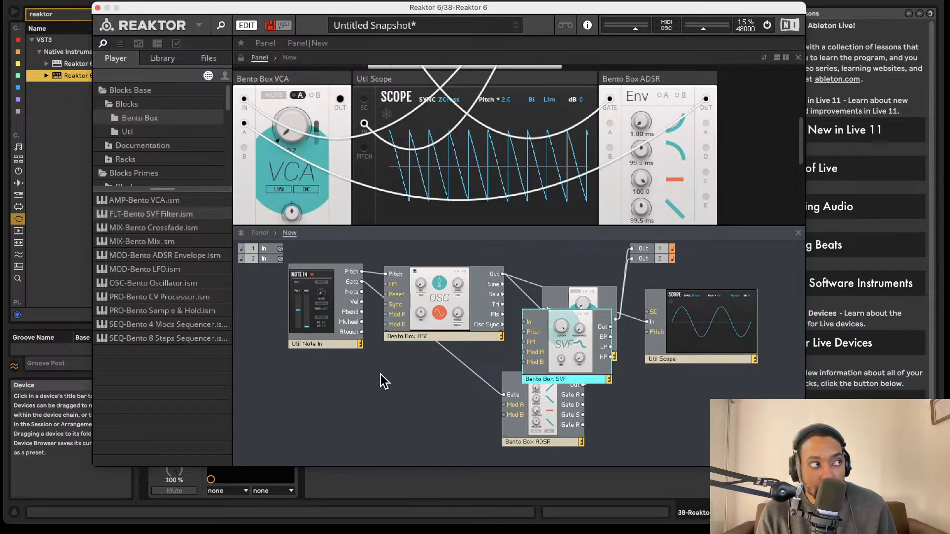
left_click_drag(576, 344, 555, 331)
left_click_drag(471, 293, 428, 411)
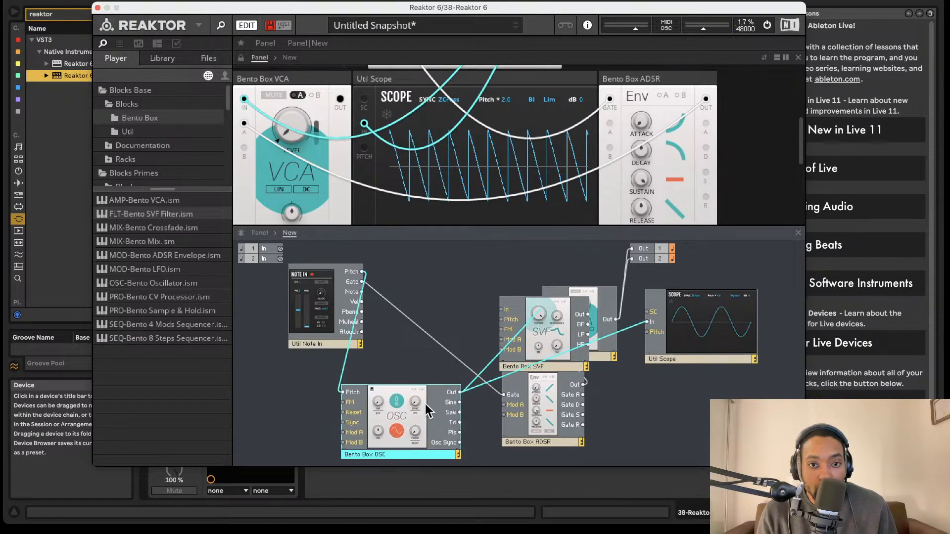
left_click_drag(510, 319, 479, 300)
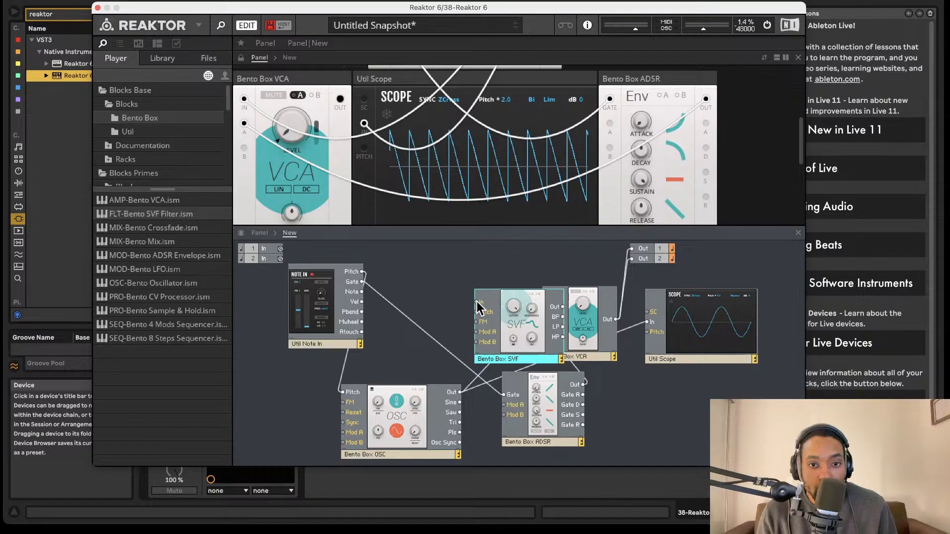
- Route the oscillator's Out into the SVF filter's In, and the filter's Out into the VCA's In
mouse_move(538, 326)
left_mouse_down()
mouse_move(485, 321)
mouse_move(543, 309)
left_mouse_up()
left_click_drag(479, 317, 498, 303)
left_click(607, 382)
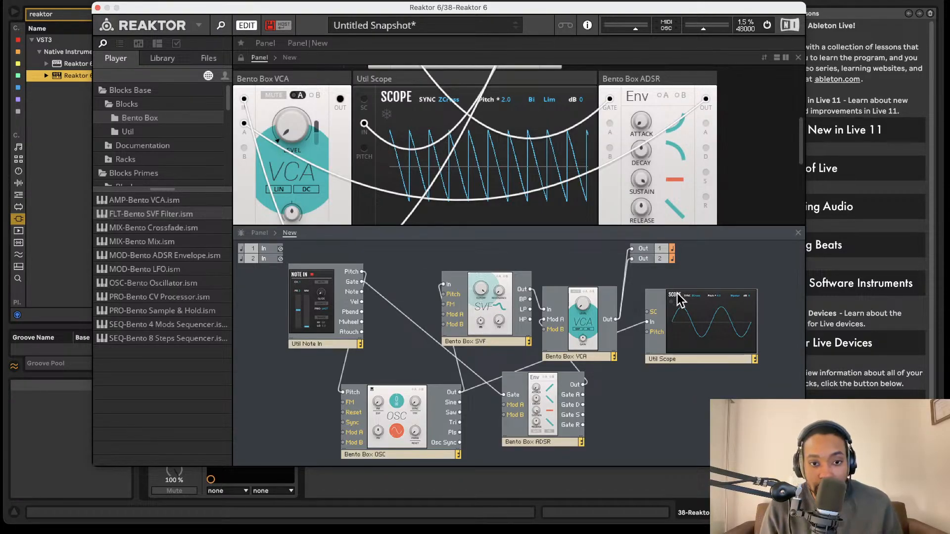
- Duplicate the Bento Box OSC block and place the copy beneath the original
mouse_move(587, 290)
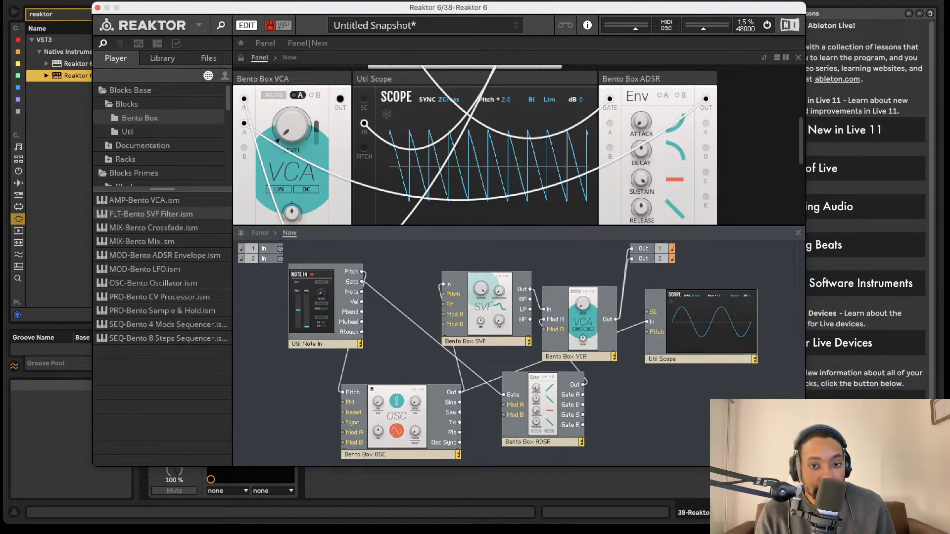
left_click_drag(404, 430, 394, 370)
right_click(394, 370)
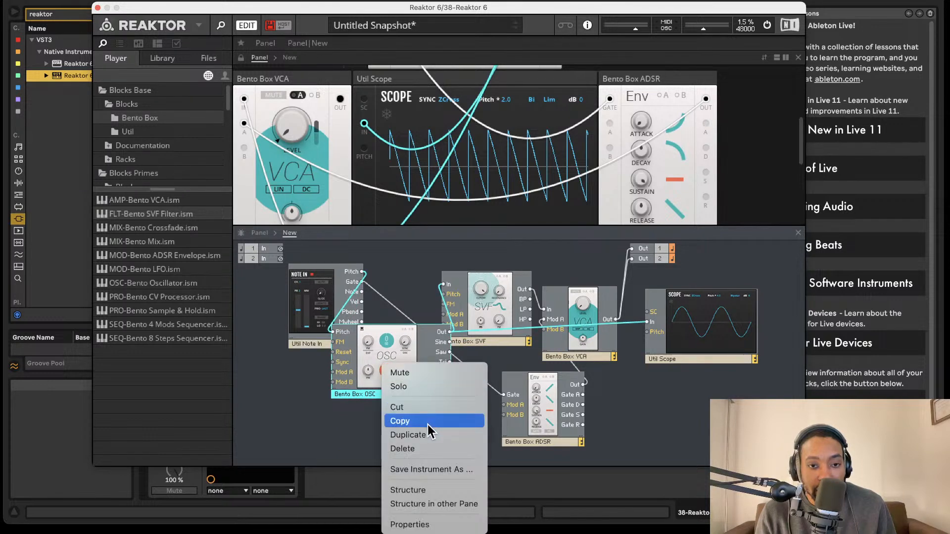
left_click(419, 436)
left_click_drag(403, 383, 404, 468)
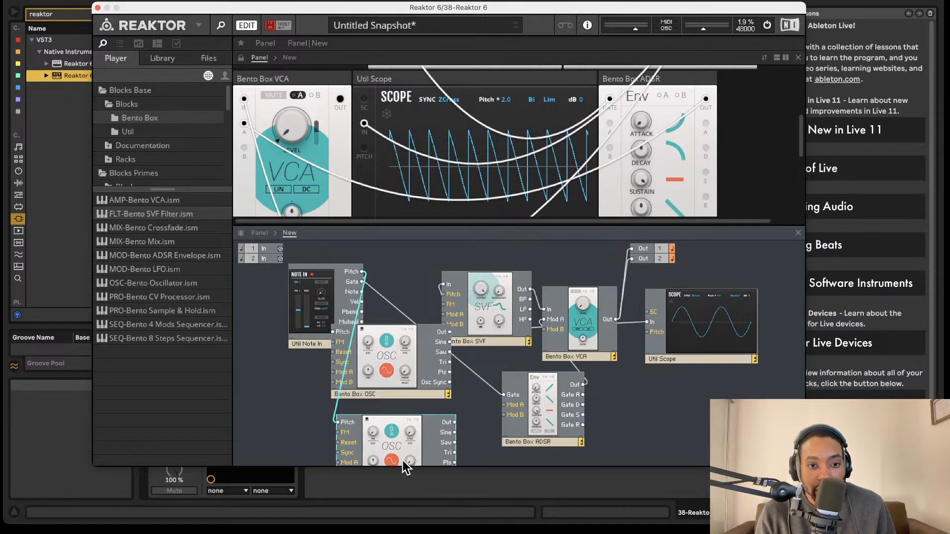
scroll(280, 262, "down", 1)
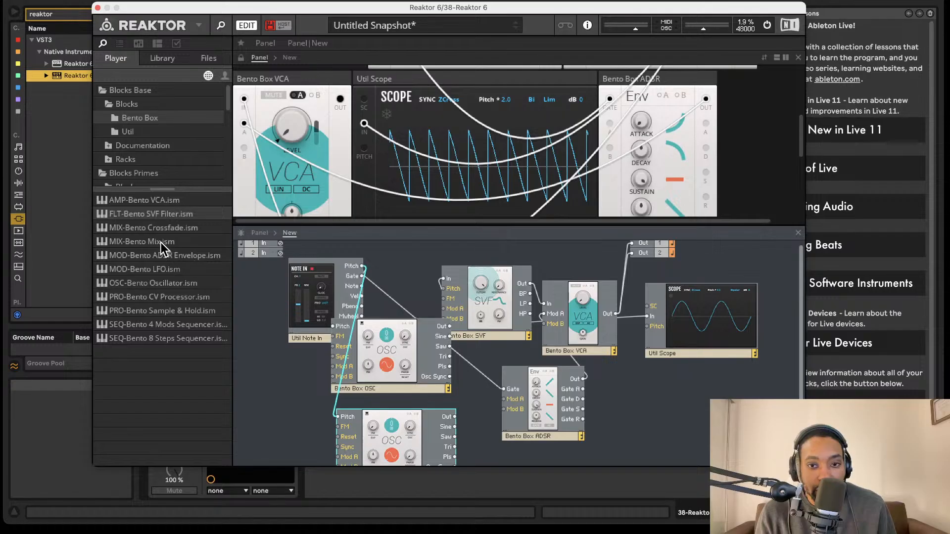
- Add a Bento Mix block, wiring both oscillators' Outs to In 1 and In 2, and its Out to the filter's In
left_click_drag(162, 243, 565, 346)
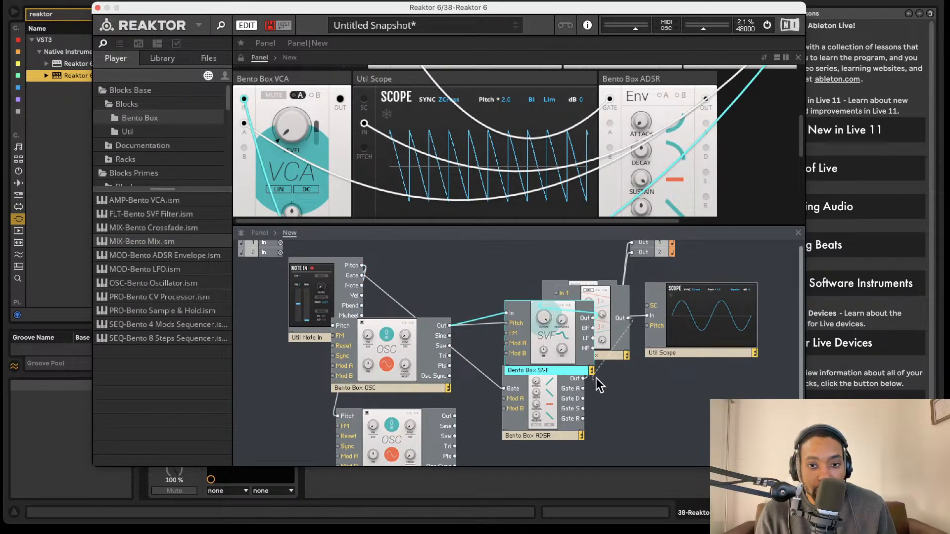
left_click_drag(569, 302, 493, 360)
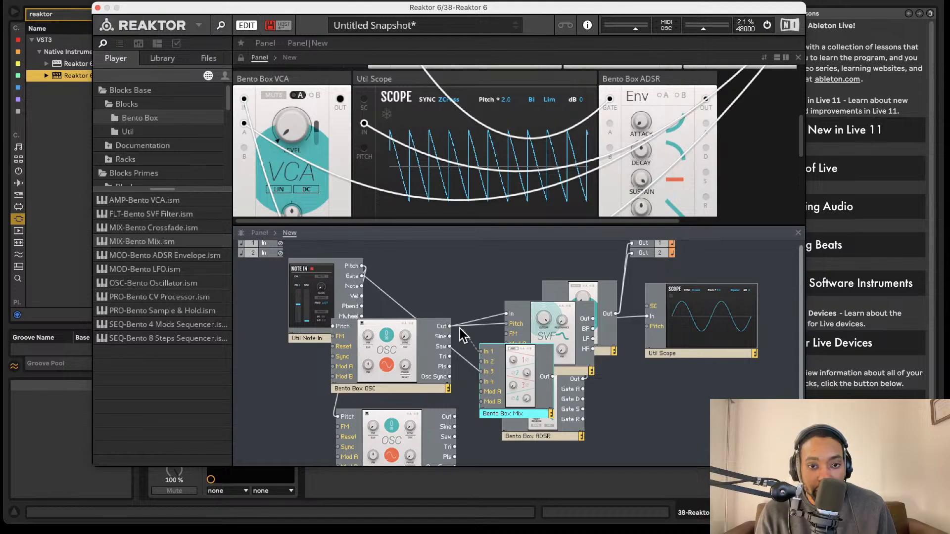
left_click_drag(459, 328, 450, 326)
left_click_drag(480, 364, 453, 418)
left_click_drag(525, 374, 488, 278)
- Spread out the ADSR, Mix, SVF, VCA and Scope blocks so they no longer overlap in the structure
left_click_drag(583, 405, 598, 422)
scroll(574, 408, "down", 1)
left_click_drag(502, 403, 508, 432)
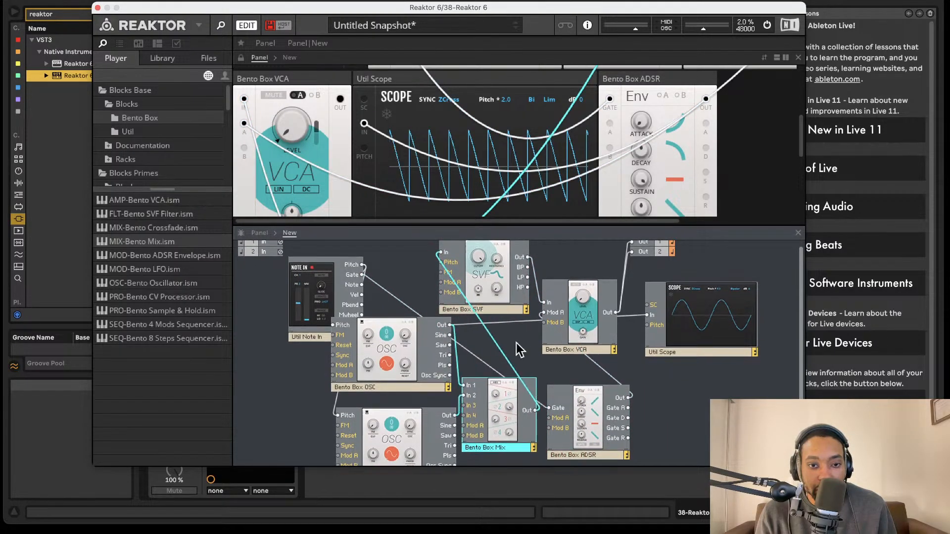
left_click_drag(504, 288, 520, 323)
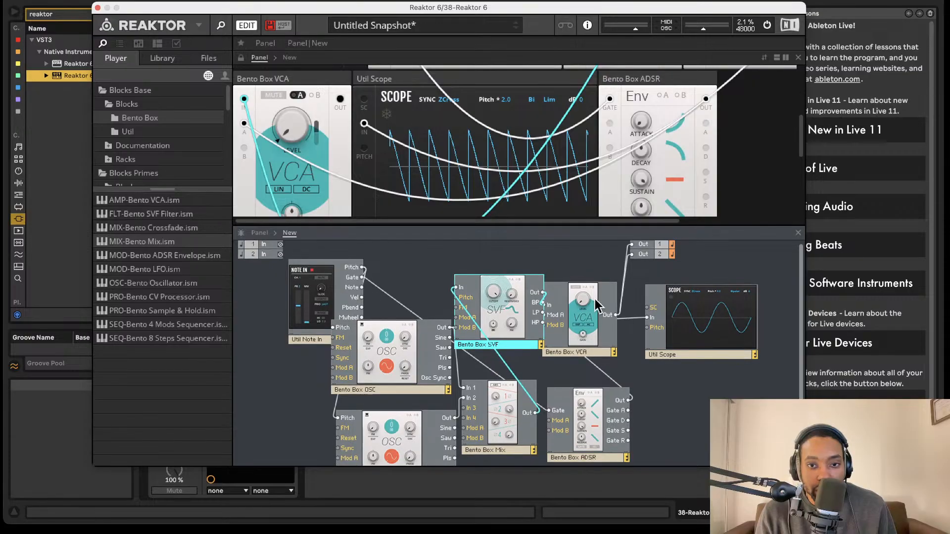
left_click_drag(584, 252, 699, 329)
left_click_drag(610, 346, 650, 341)
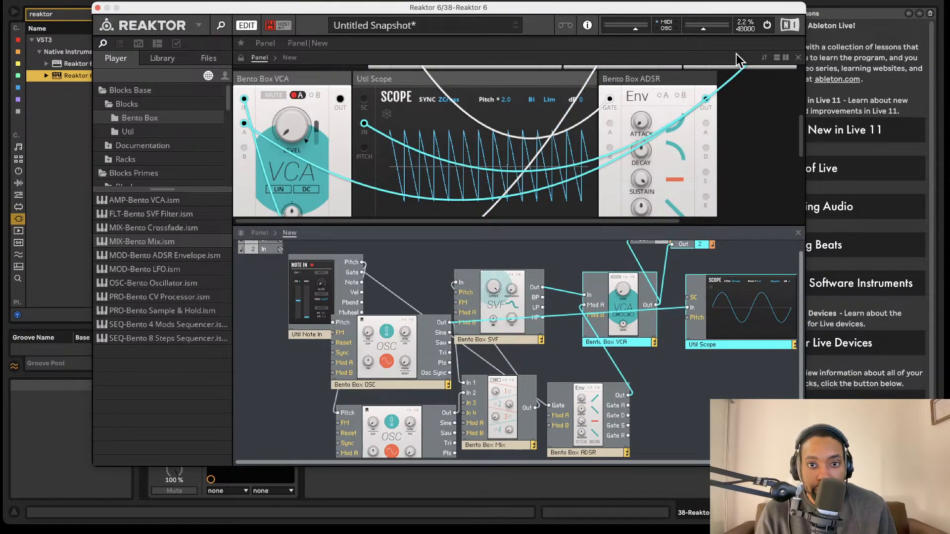
scroll(429, 248, "down", 1)
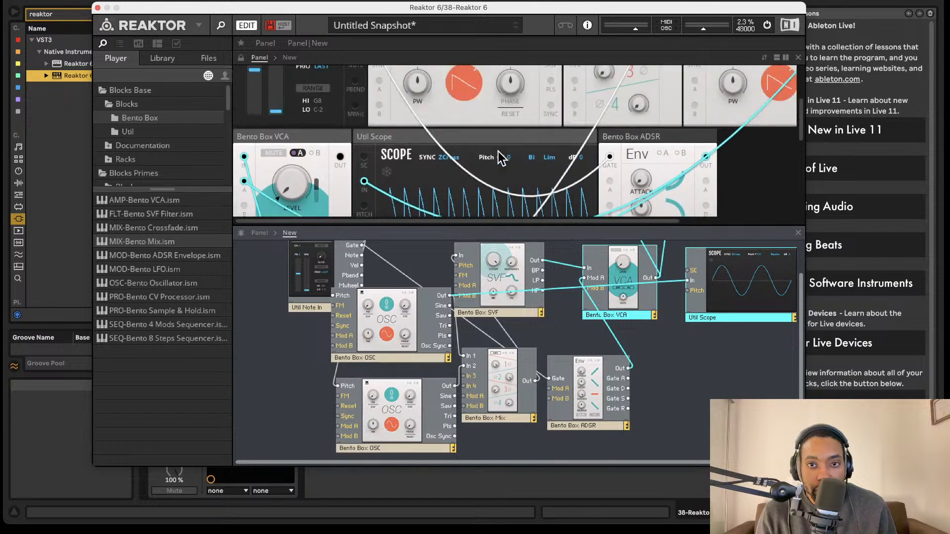
scroll(500, 163, "up", 5)
scroll(500, 163, "up", 1)
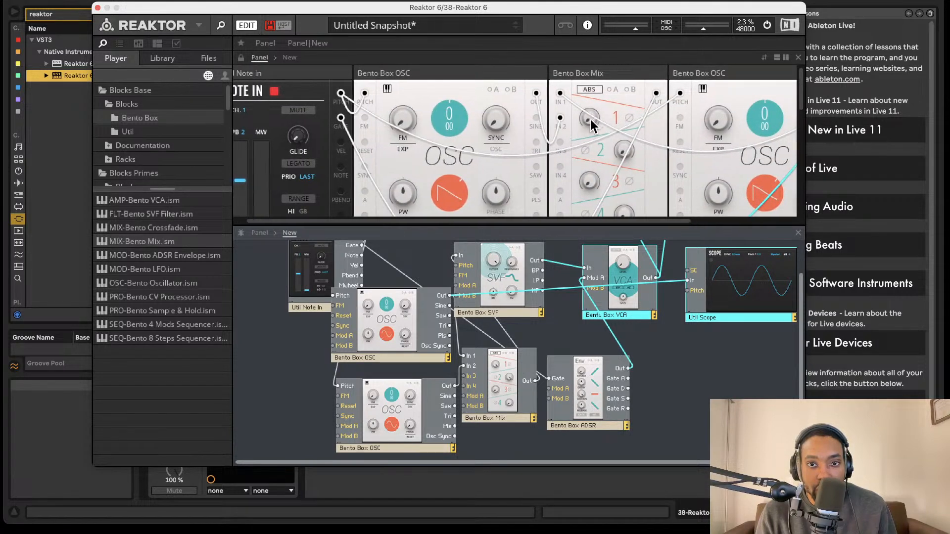
left_click(590, 75)
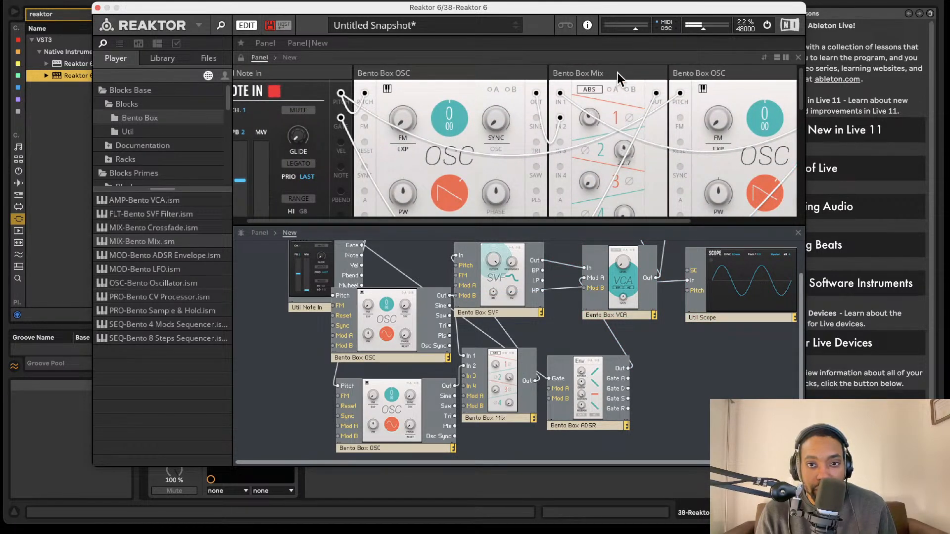
left_click_drag(590, 118, 589, 68)
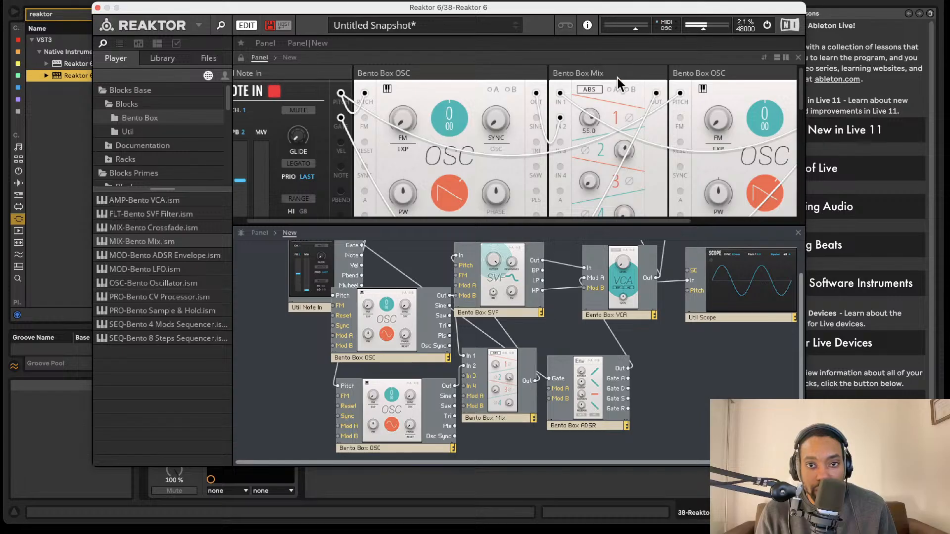
- Rename the upper oscillator block as Bento Box OSC 1
double_click(397, 352)
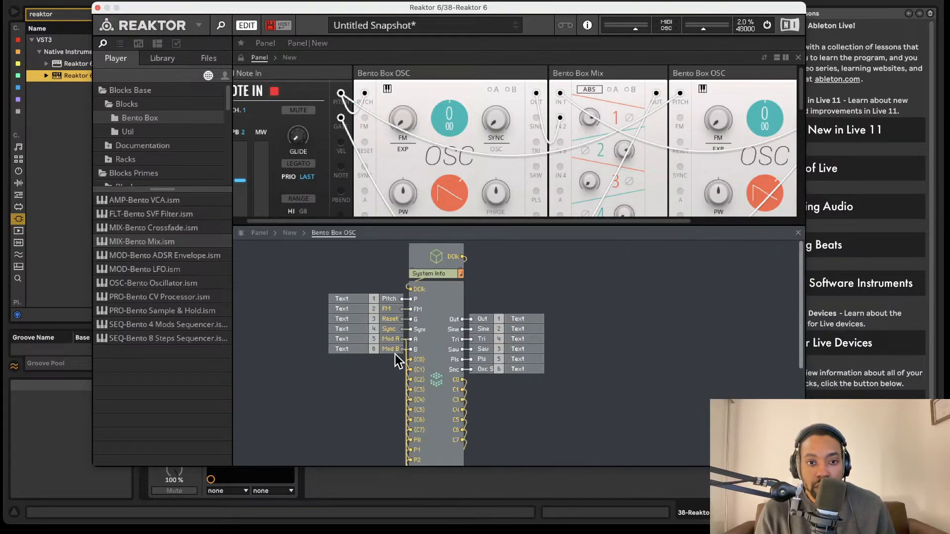
left_click(289, 233)
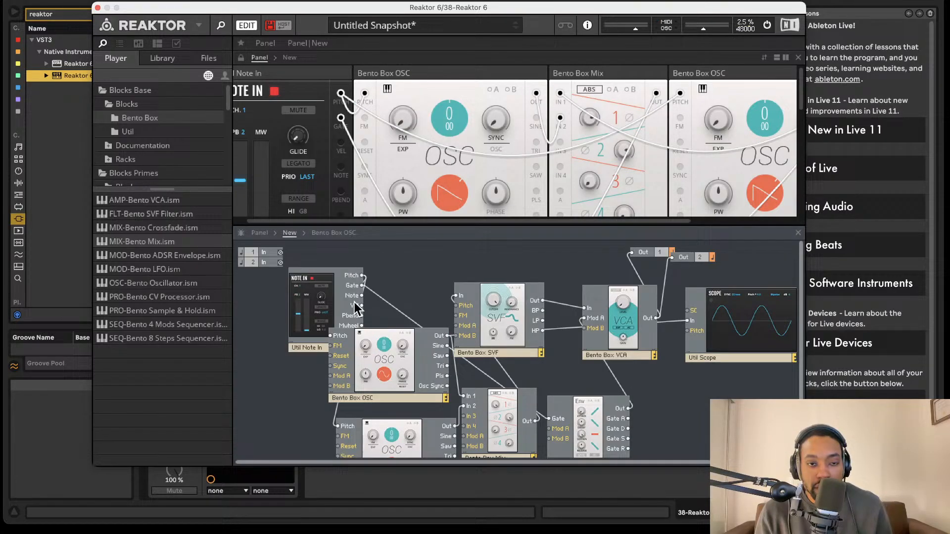
left_click(418, 399)
left_click(411, 397)
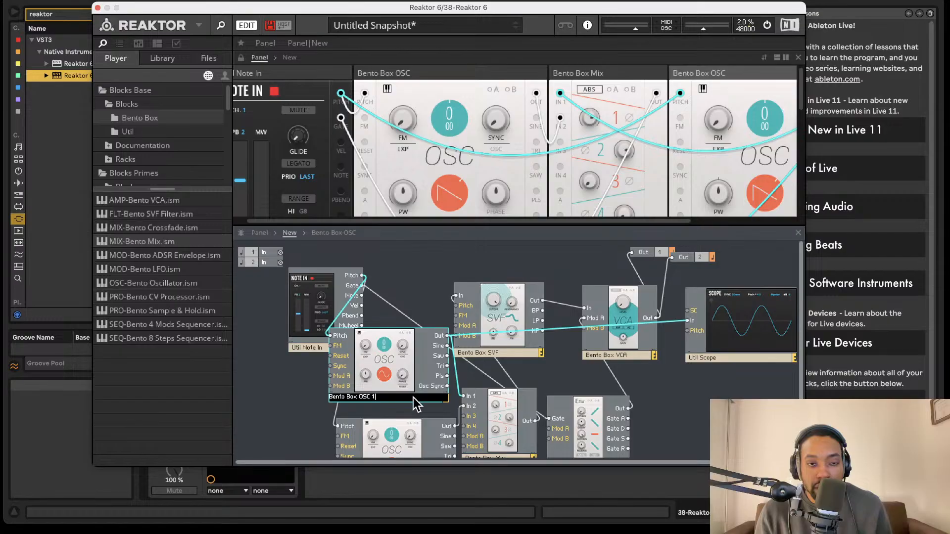
type("1")
scroll(415, 403, "down", 2)
key("Return")
- Rename the lower oscillator block as Bento Box OSC 2
left_click(394, 448)
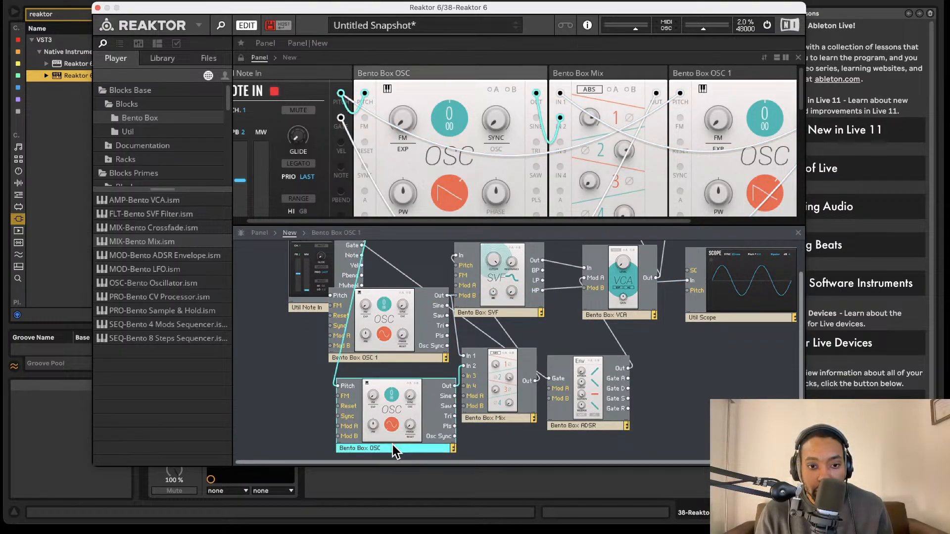
left_click(394, 445)
type("2")
left_click(556, 446)
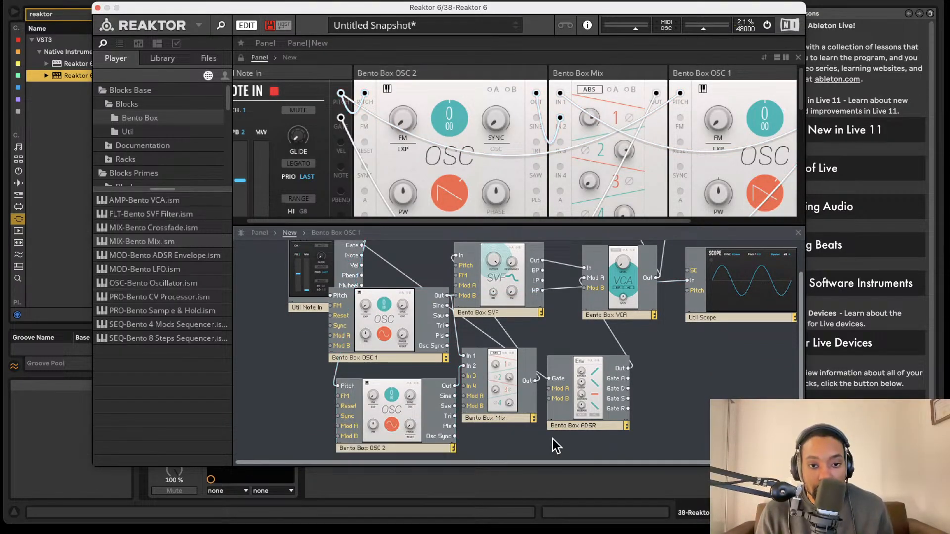
- Duplicate the Bento Box OSC 2 block and place the copy directly below the original in the structure
scroll(499, 344, "up", 2)
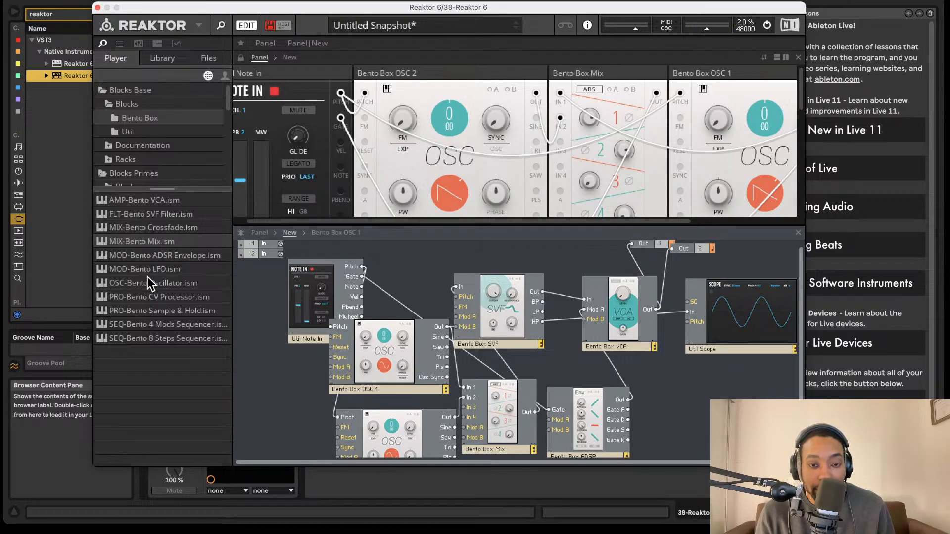
scroll(287, 381, "down", 2)
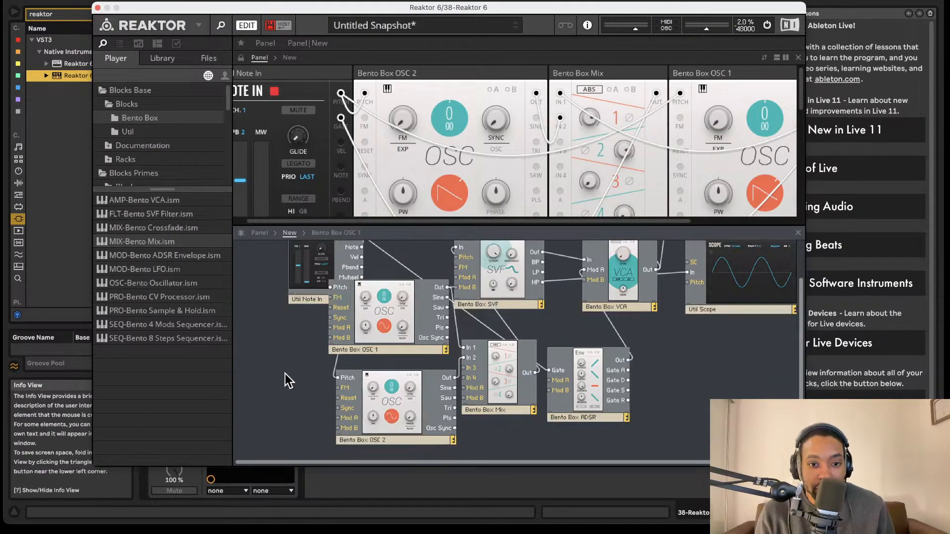
left_click(387, 403)
right_click(389, 399)
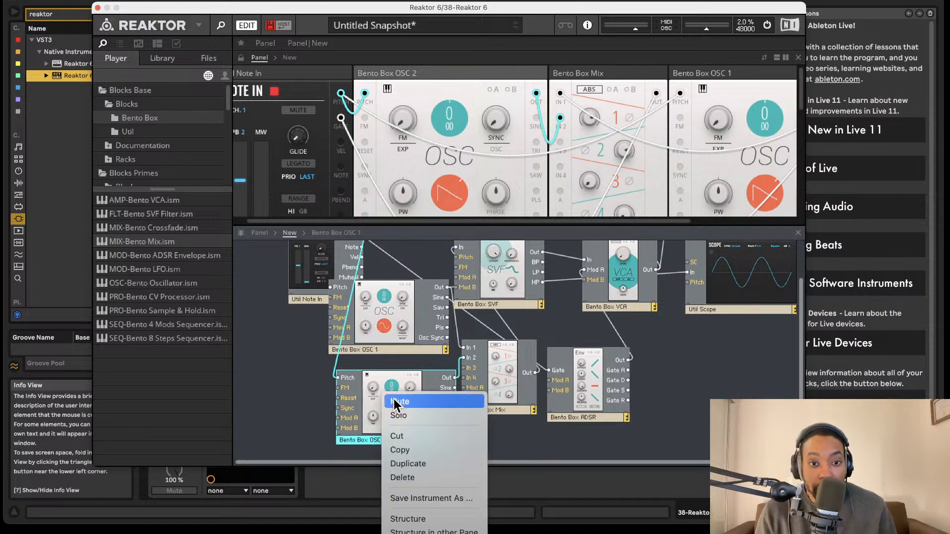
left_click(406, 464)
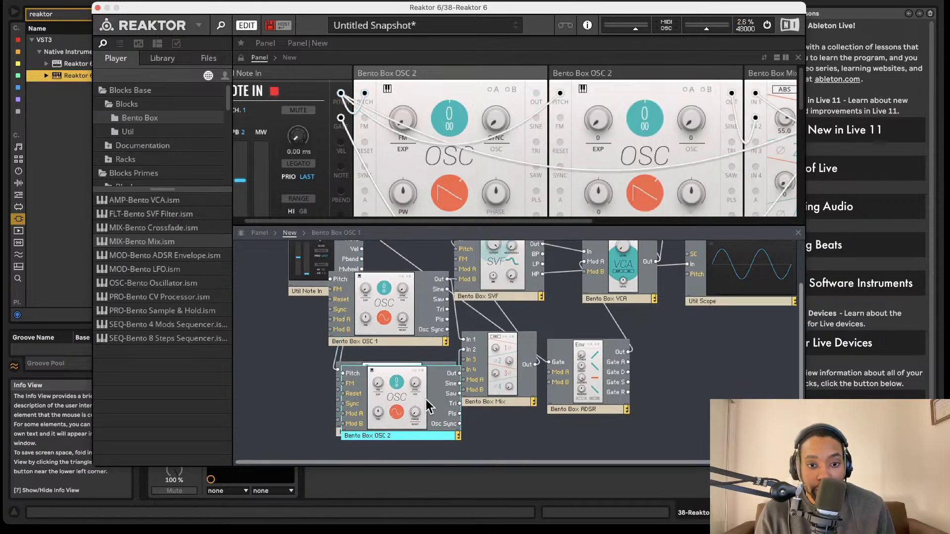
scroll(422, 424, "down", 3)
- Rename the duplicated oscillator as Bento Box OSC 3 and connect its Out to In 3 of the Bento Box Mix
double_click(399, 447)
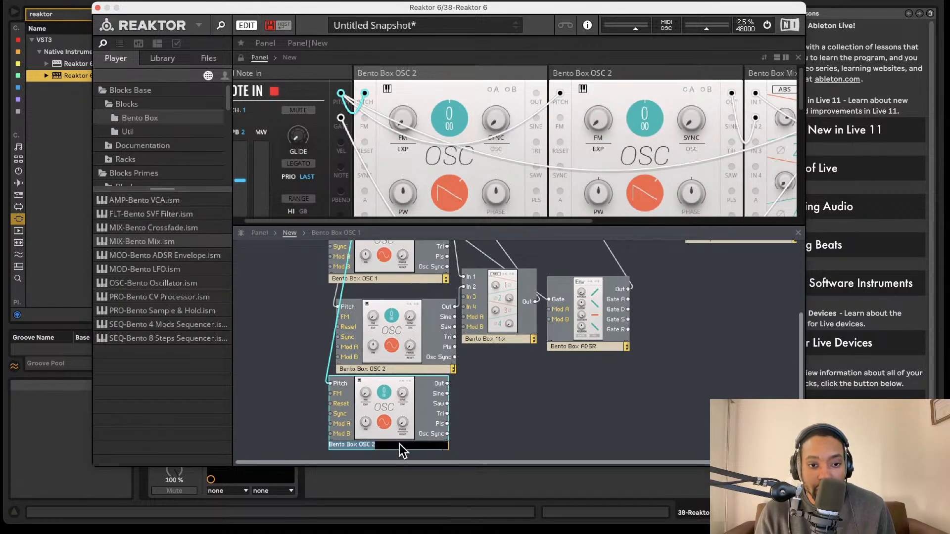
left_click(399, 449)
key("BackSpace")
type("3")
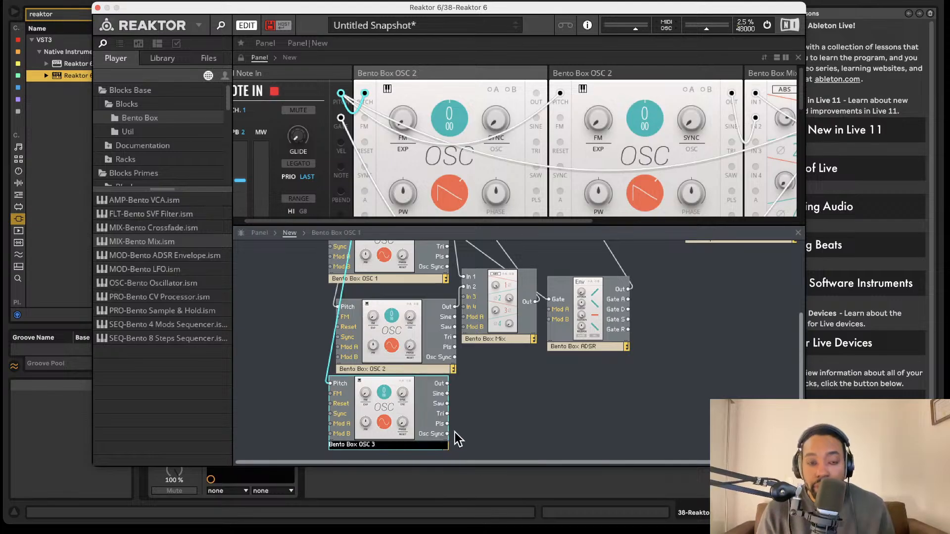
key("Return")
left_click_drag(447, 384, 482, 296)
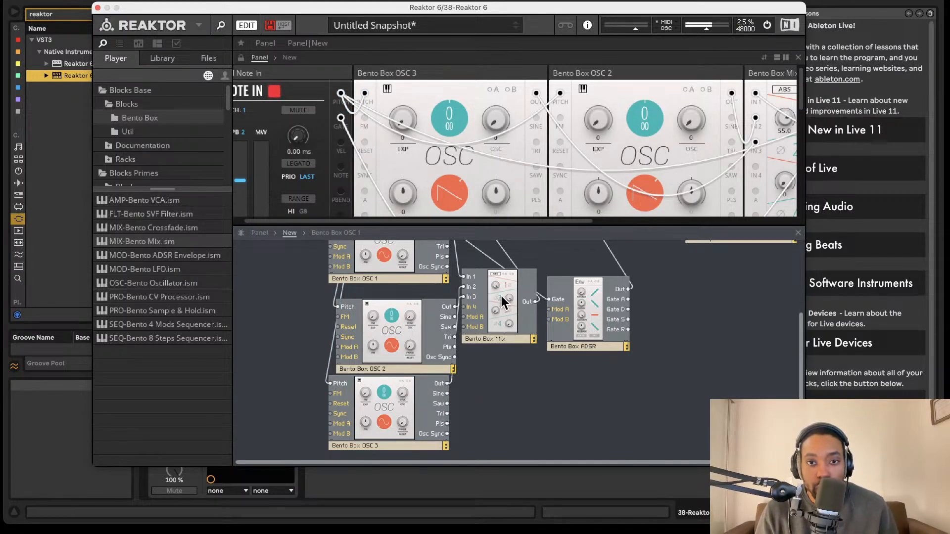
- Rearrange the oscillator blocks in the panel view so OSC 1, OSC 2 and OSC 3 run in sequence before the Mix
scroll(488, 362, "up", 5)
scroll(662, 125, "down", 4)
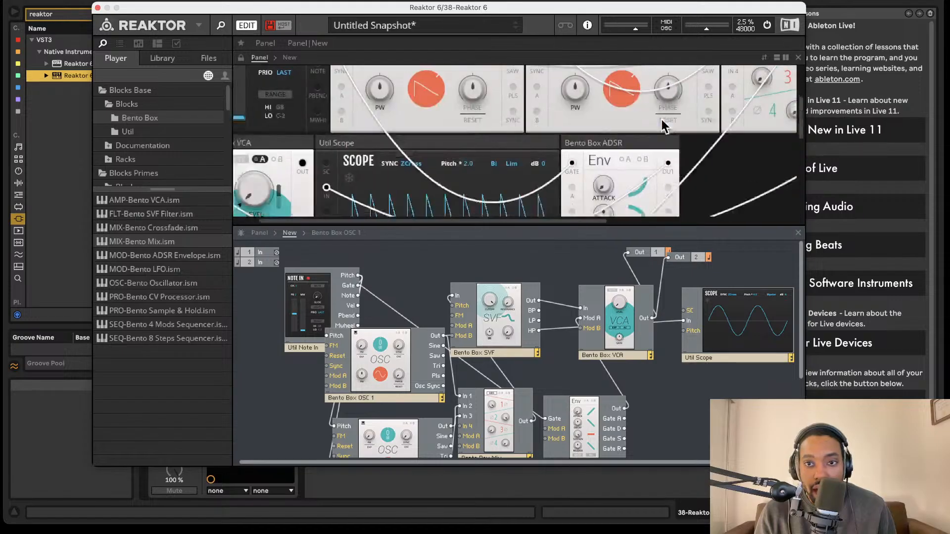
scroll(663, 127, "right", 4)
scroll(661, 126, "up", 4)
left_click_drag(663, 187, 668, 75)
scroll(561, 132, "down", 1)
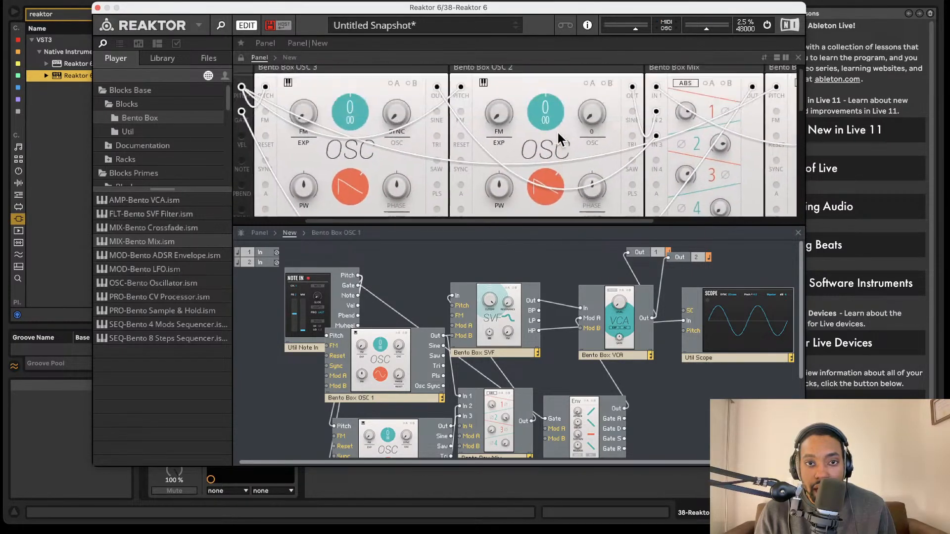
scroll(558, 132, "up", 1)
scroll(552, 129, "left", 3)
scroll(553, 136, "down", 3)
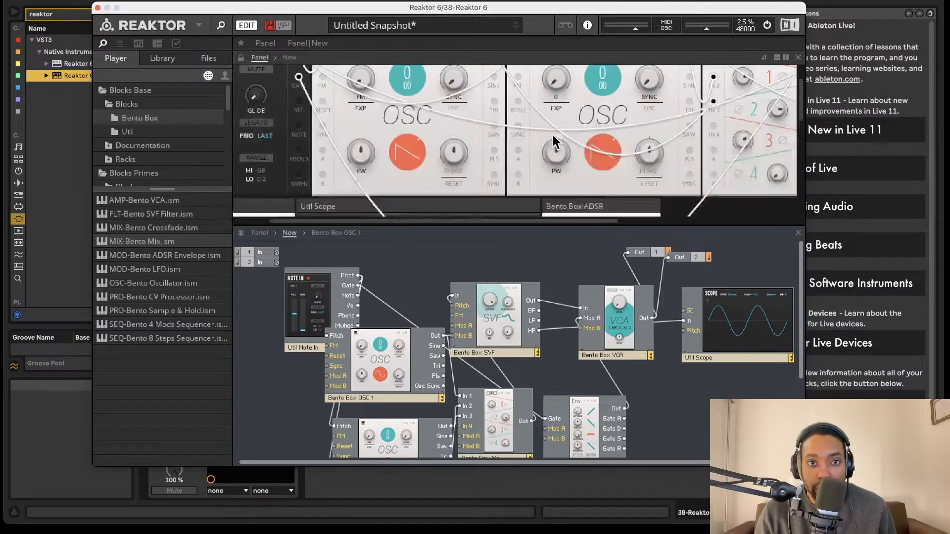
scroll(552, 136, "right", 5)
scroll(550, 135, "up", 3)
left_click_drag(625, 72, 208, 66)
scroll(436, 80, "left", 1)
left_click_drag(563, 75, 378, 75)
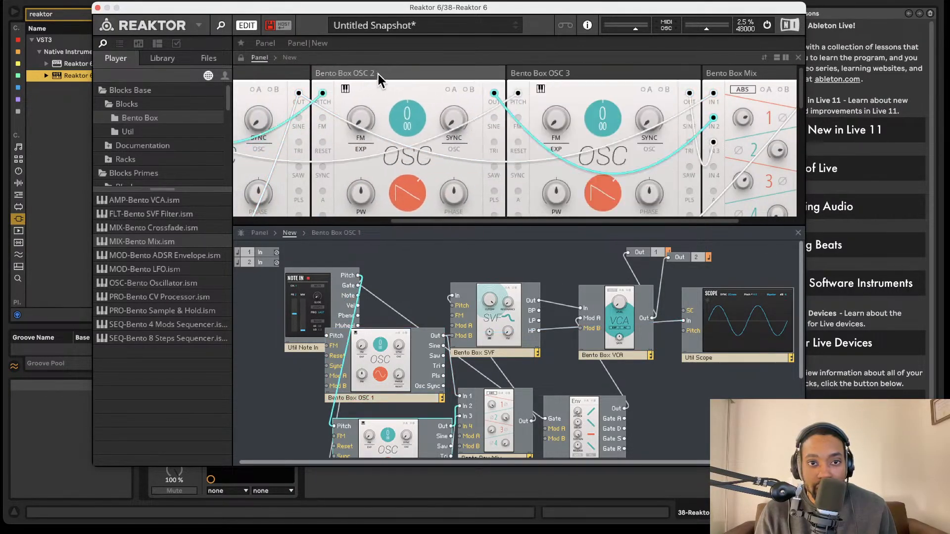
- Move the Bento Box ADSR in the panel view so it sits directly before the Bento Box VCA
scroll(367, 82, "left", 3)
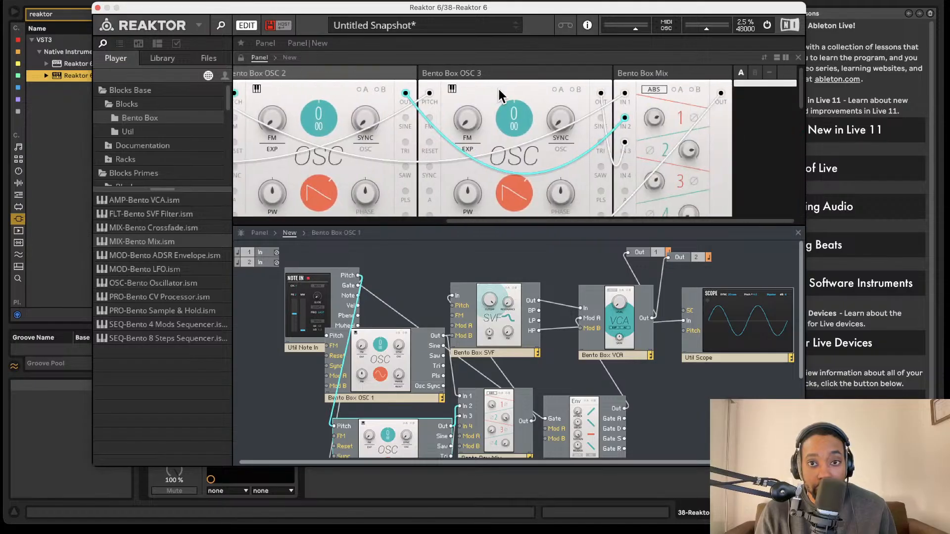
scroll(501, 96, "left", 1)
scroll(501, 97, "down", 4)
scroll(500, 102, "right", 1)
scroll(470, 111, "left", 4)
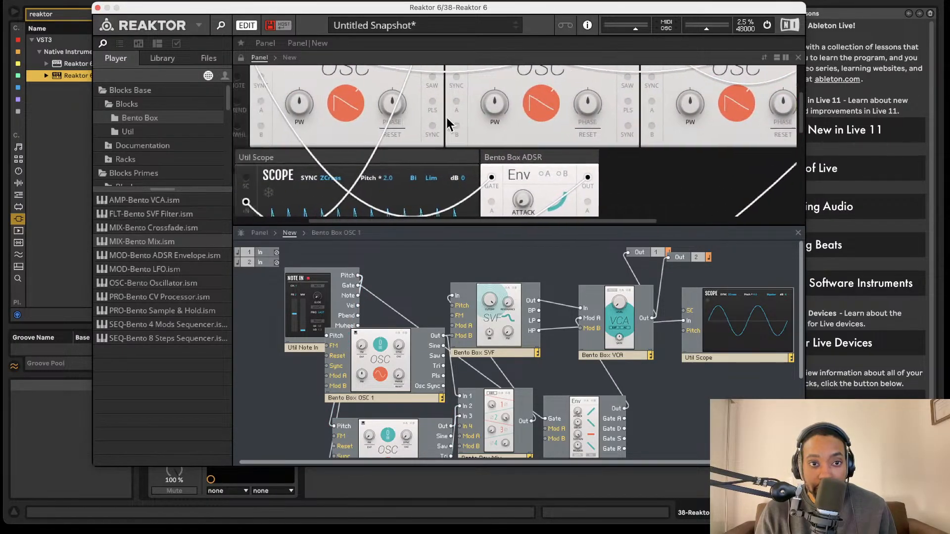
scroll(453, 117, "down", 2)
left_click_drag(590, 112, 240, 127)
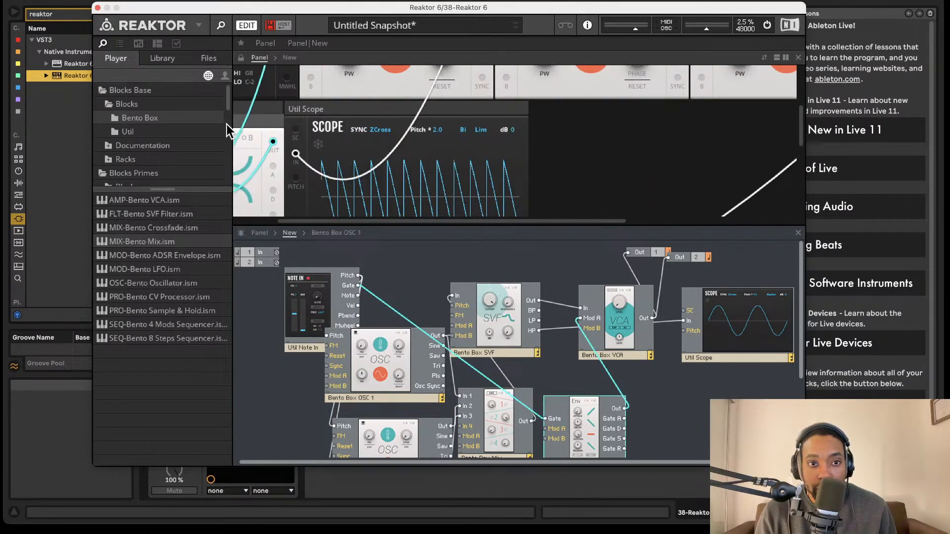
scroll(240, 127, "left", 3)
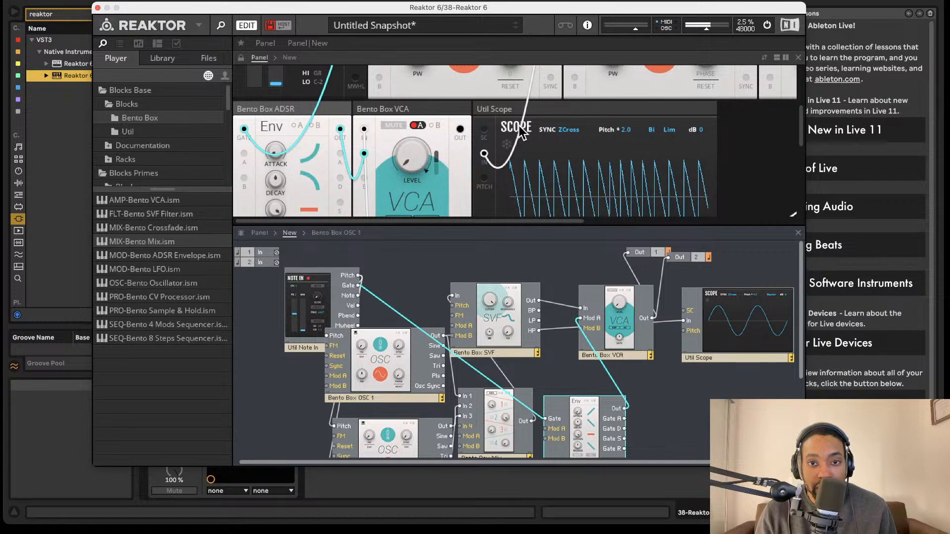
scroll(533, 132, "up", 3)
scroll(511, 138, "down", 2)
left_click(429, 141)
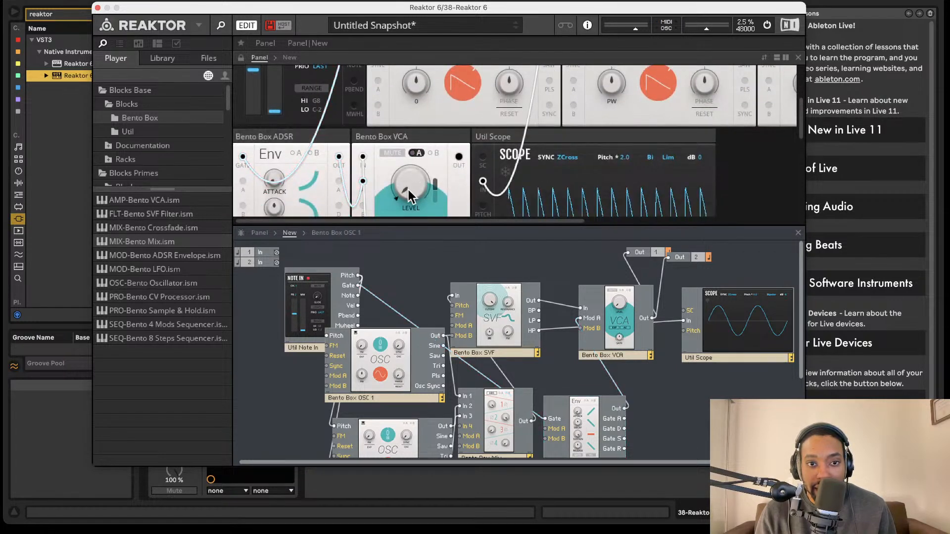
- Change the waveform of Bento Box OSC 3 to a sine wave
scroll(559, 109, "up", 2)
scroll(566, 94, "down", 4)
scroll(566, 94, "right", 4)
scroll(555, 101, "up", 3)
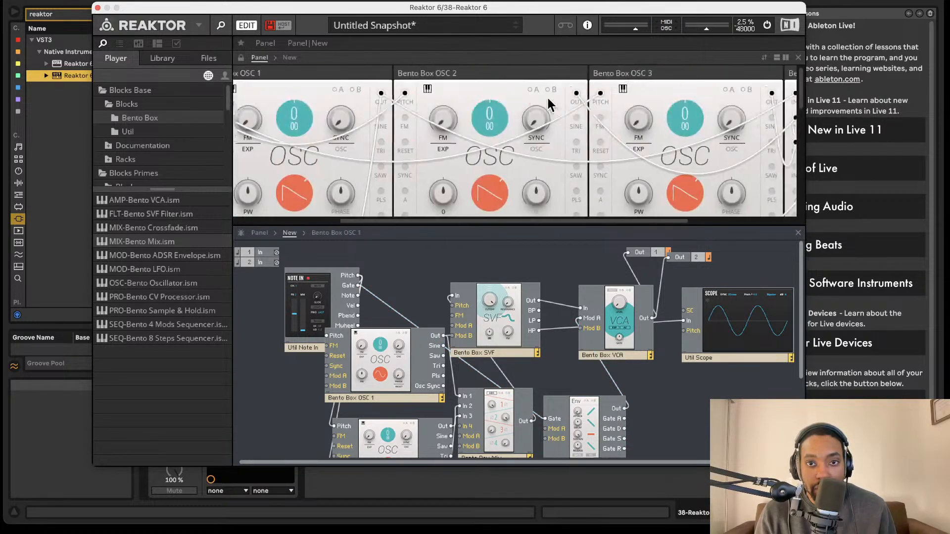
scroll(662, 154, "down", 1)
left_click(660, 186)
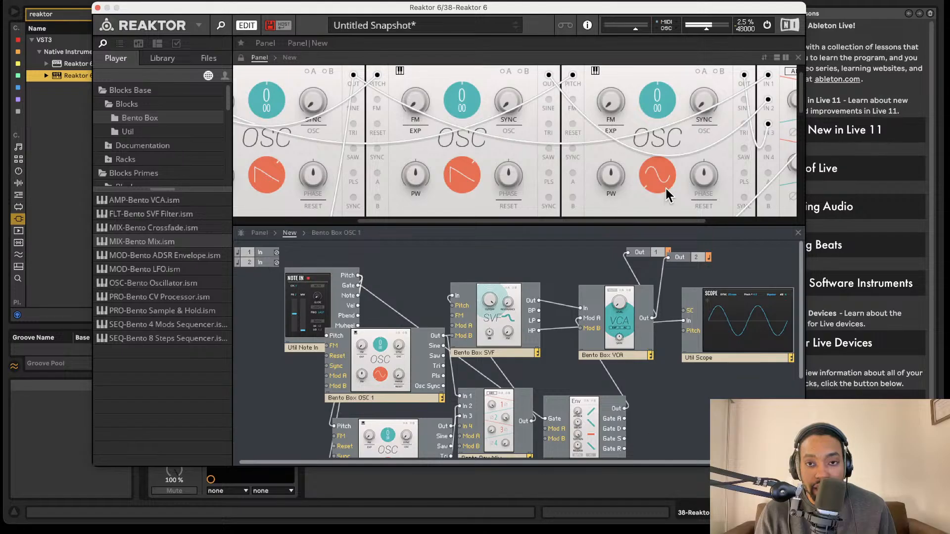
- Detune Bento Box OSC 2 by raising its pitch offset to 0.05
scroll(720, 77, "right", 5)
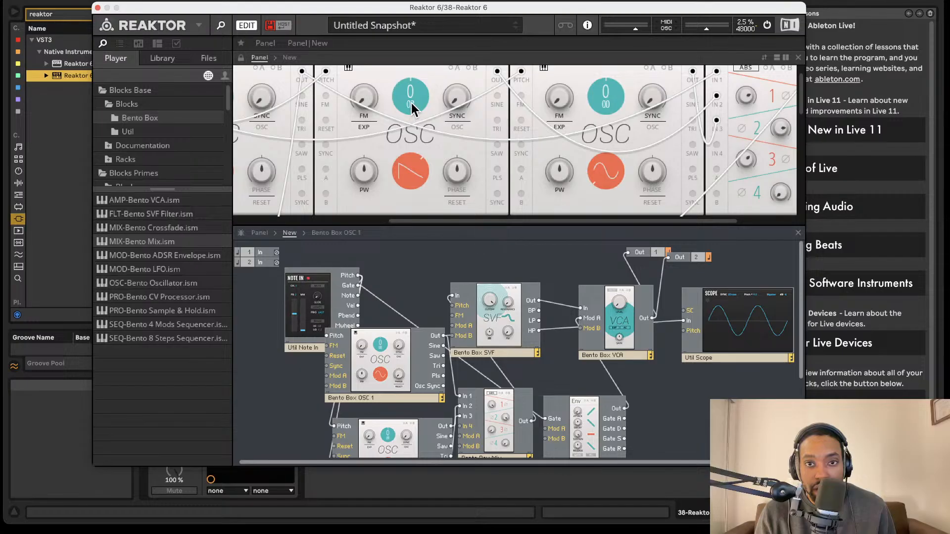
left_click_drag(412, 103, 414, 100)
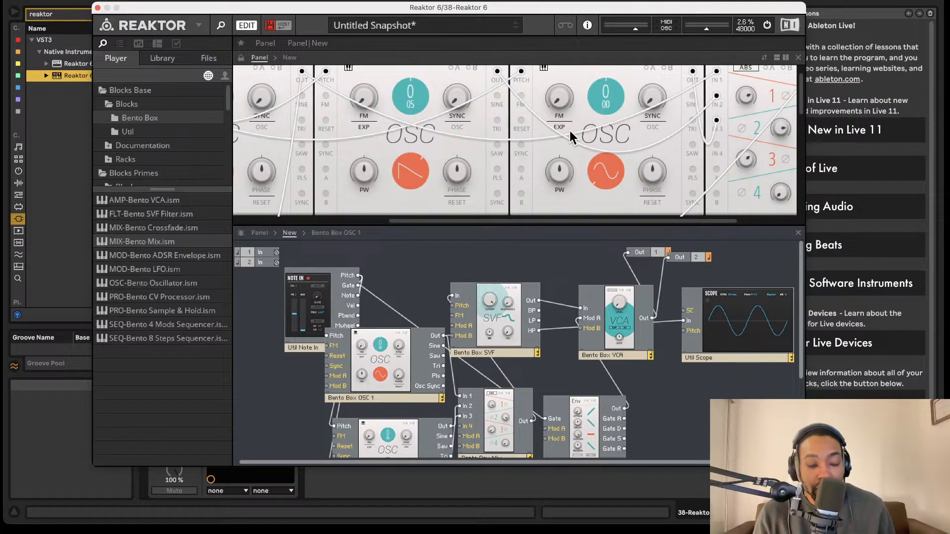
scroll(564, 317, "down", 3)
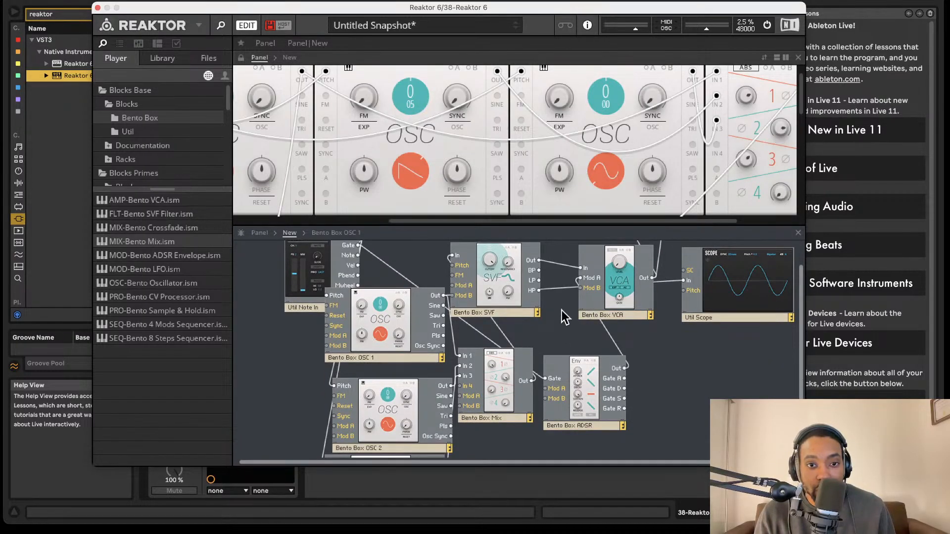
scroll(564, 317, "up", 1)
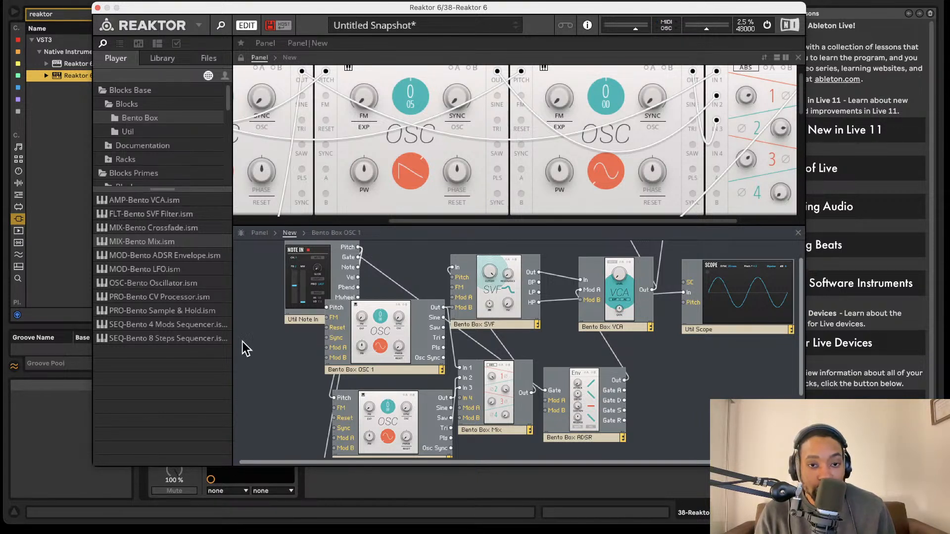
- Browse the Util and Bento Box block folders, then open the Rounds folder under Blocks Primes
left_click(147, 133)
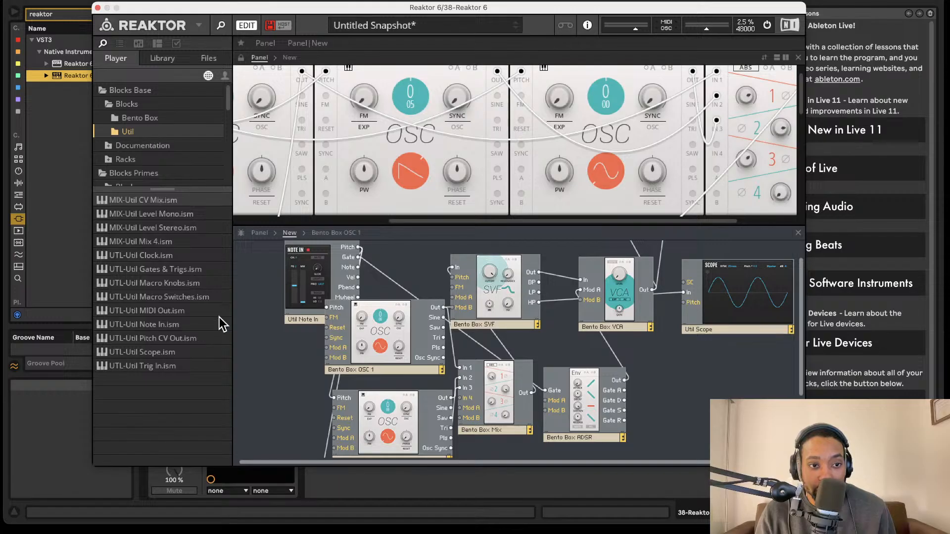
left_click(142, 119)
left_click(137, 131)
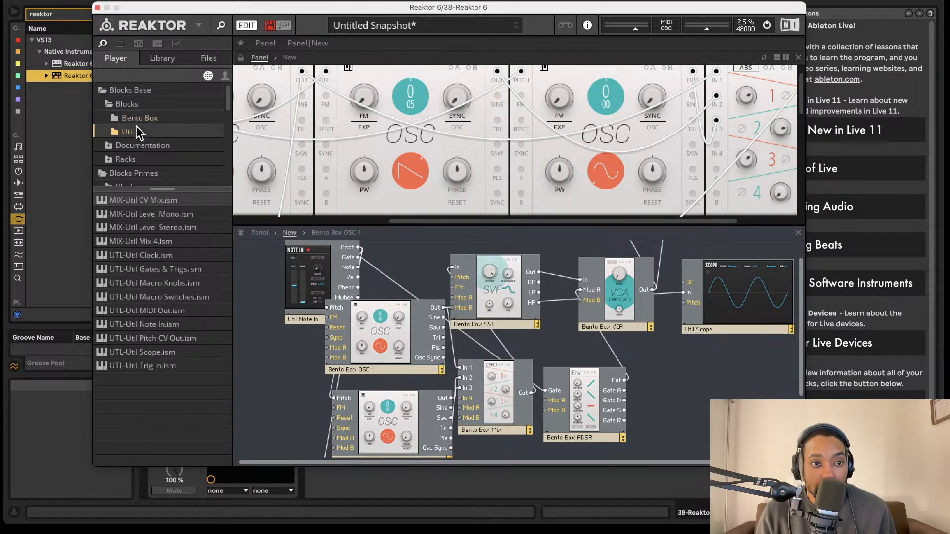
left_click(146, 118)
left_click(143, 133)
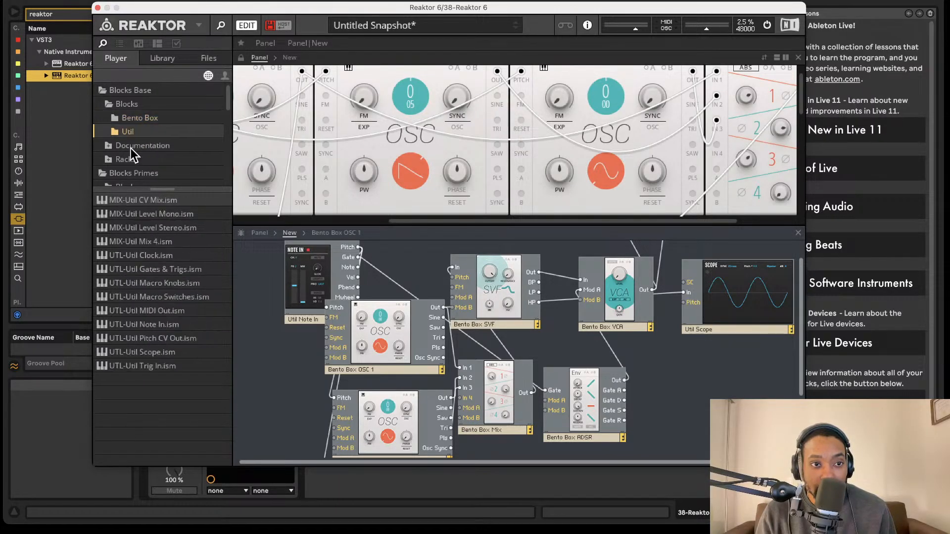
scroll(132, 148, "down", 3)
scroll(139, 151, "down", 3)
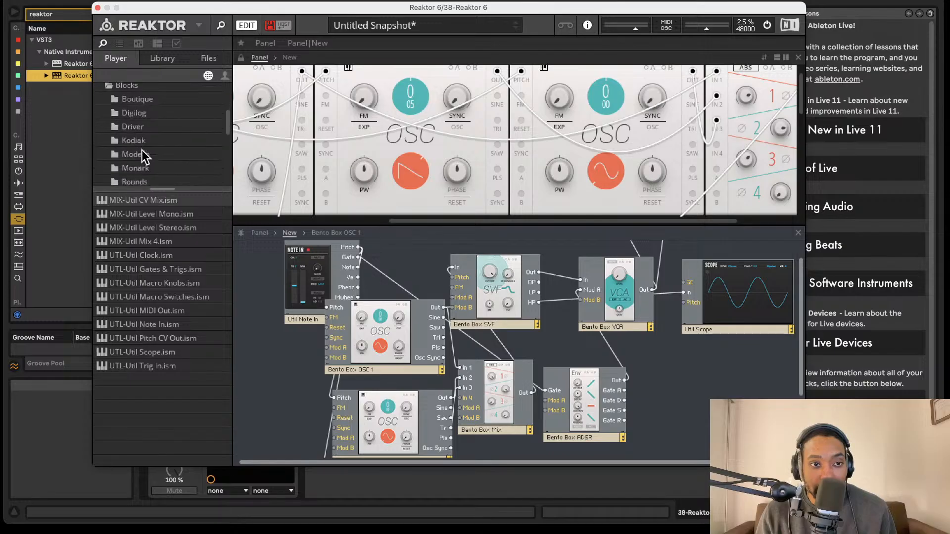
left_click(165, 155)
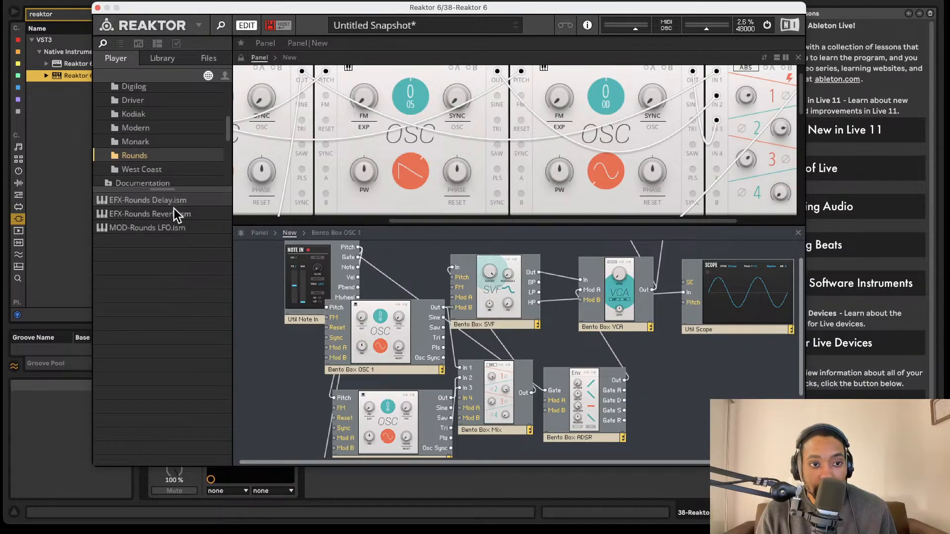
- Add the Rounds Delay after the VCA, feeding VCA Out into In L and In R and its outputs into Out 1 and Out 2
left_click_drag(168, 200, 648, 316)
scroll(671, 306, "up", 2)
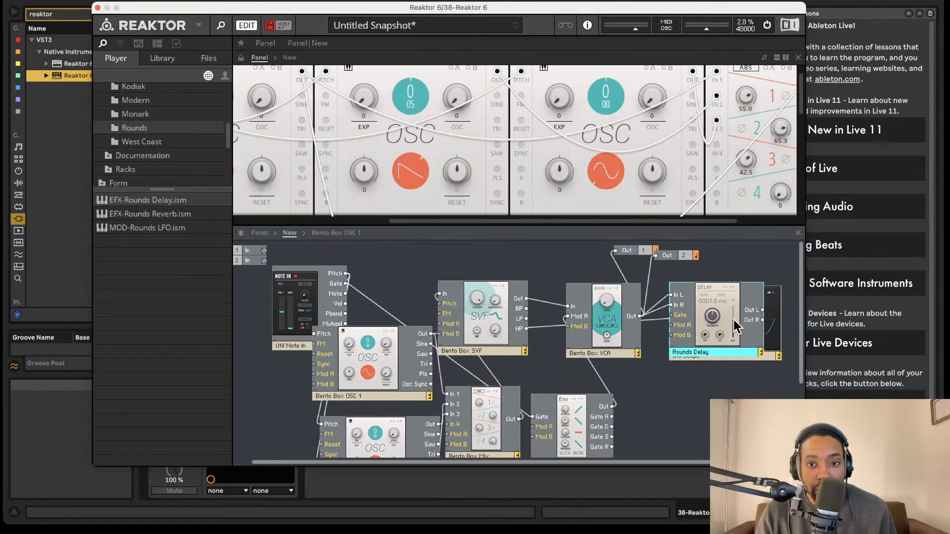
left_click_drag(763, 310, 615, 251)
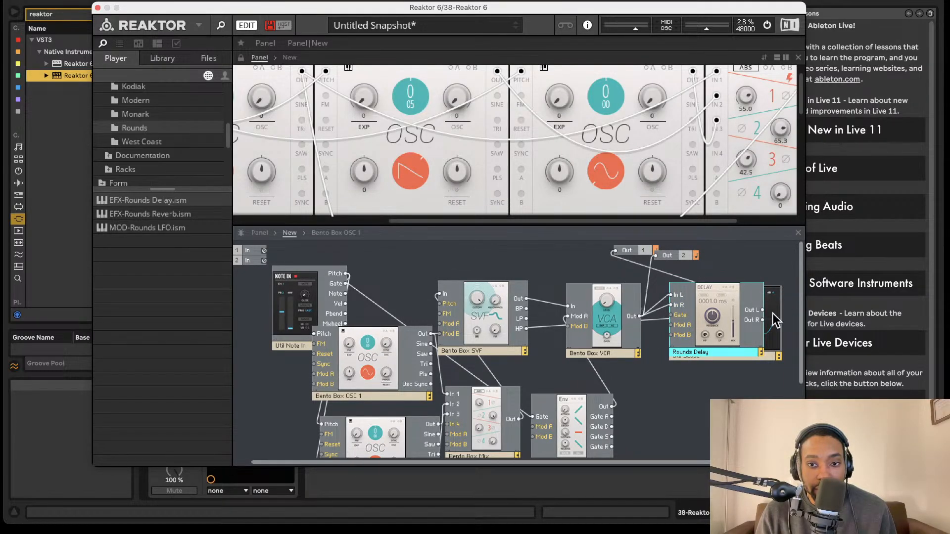
left_click_drag(763, 320, 656, 256)
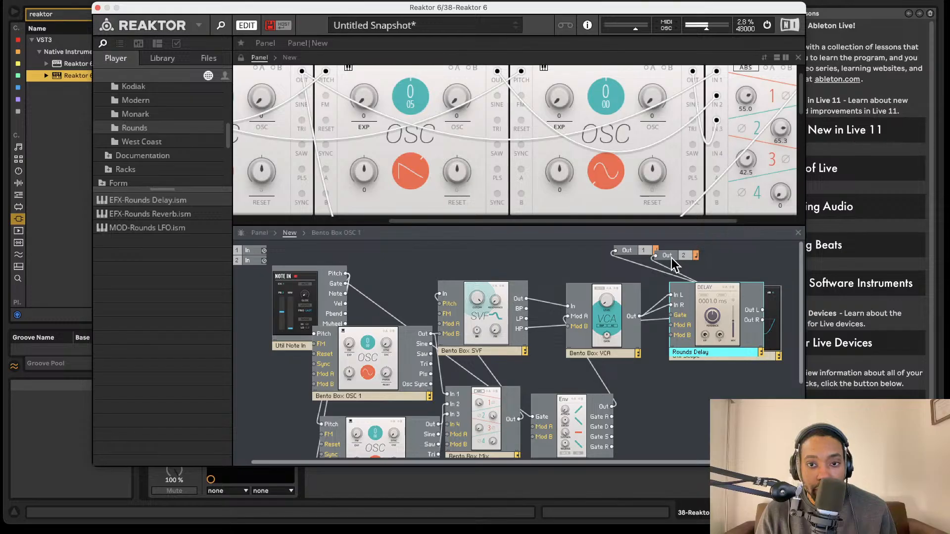
- Lower the feedback and mix levels of the Rounds Delay
scroll(614, 139, "down", 8)
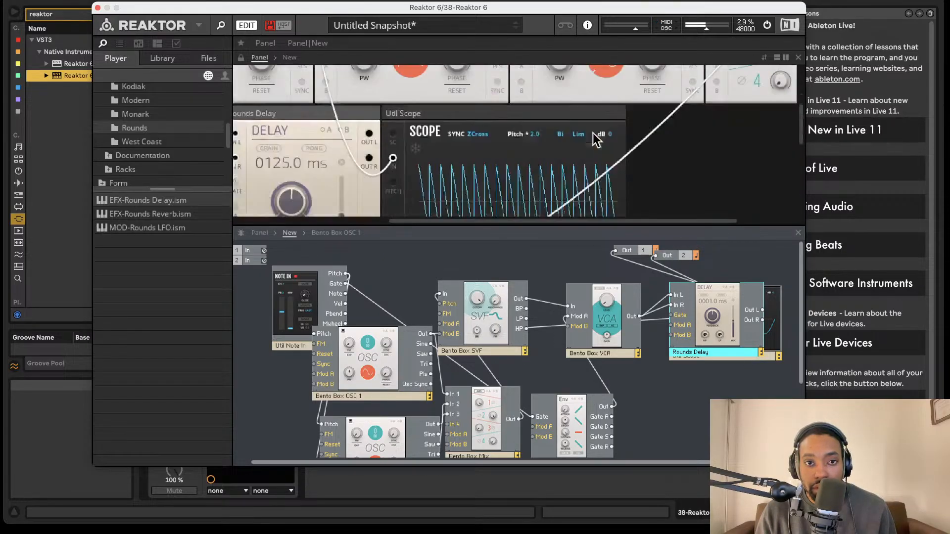
scroll(551, 143, "up", 3)
scroll(552, 143, "left", 2)
left_click(370, 141)
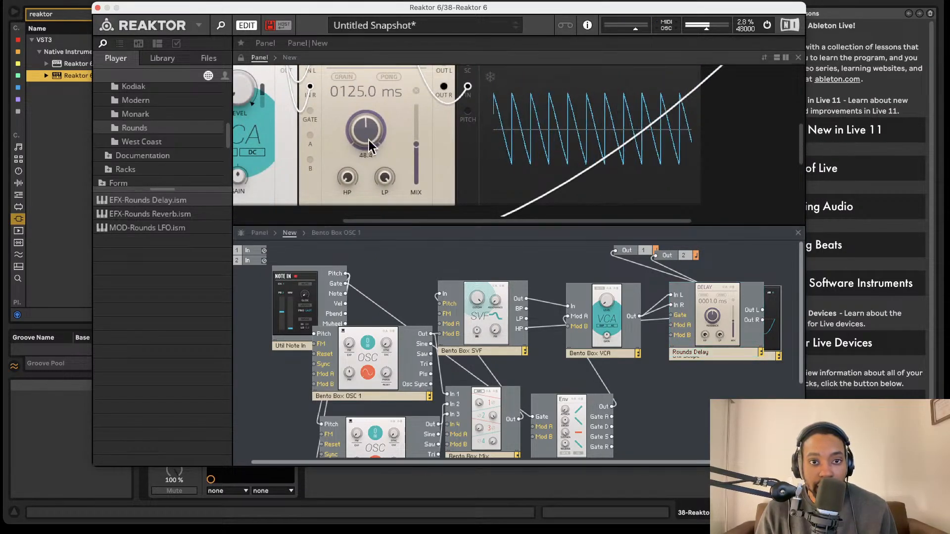
left_click_drag(416, 144, 409, 193)
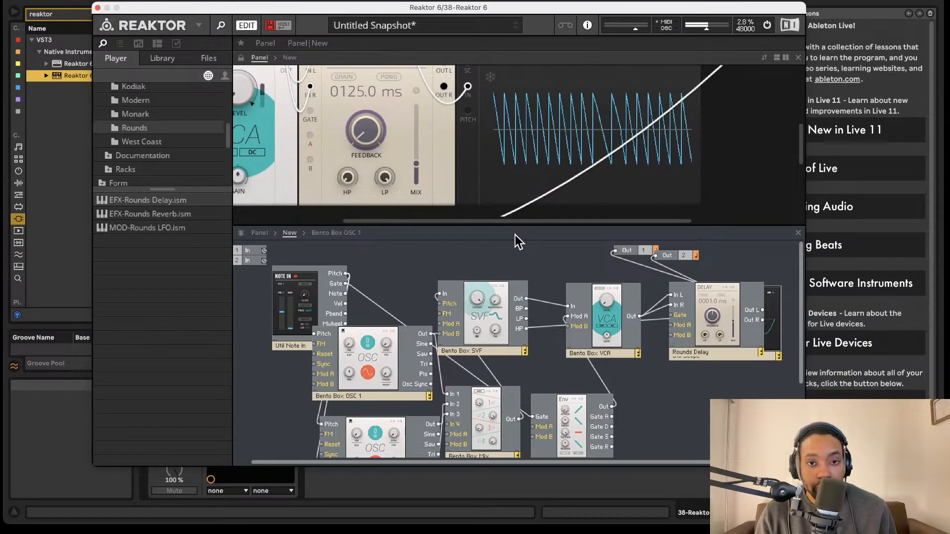
scroll(523, 131, "left", 3)
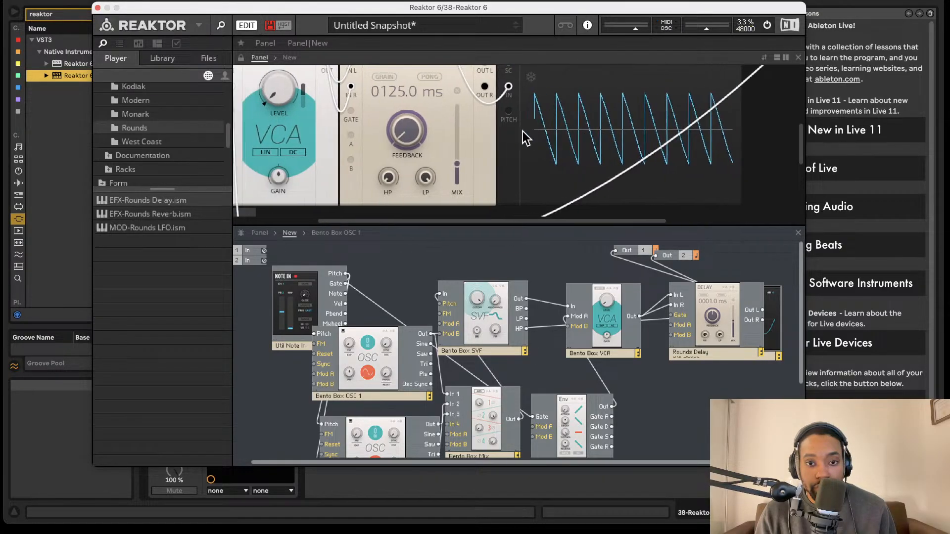
scroll(110, 126, "up", 3)
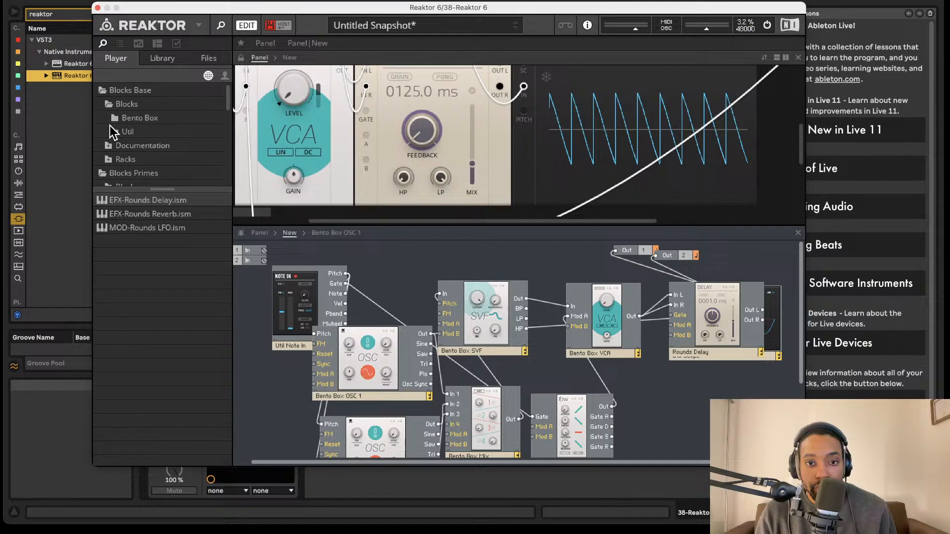
- Add a Bento Box LFO in front of the three oscillators and connect its Out to Mod A of Bento Box OSC 1
left_click(135, 124)
left_click_drag(173, 270, 407, 329)
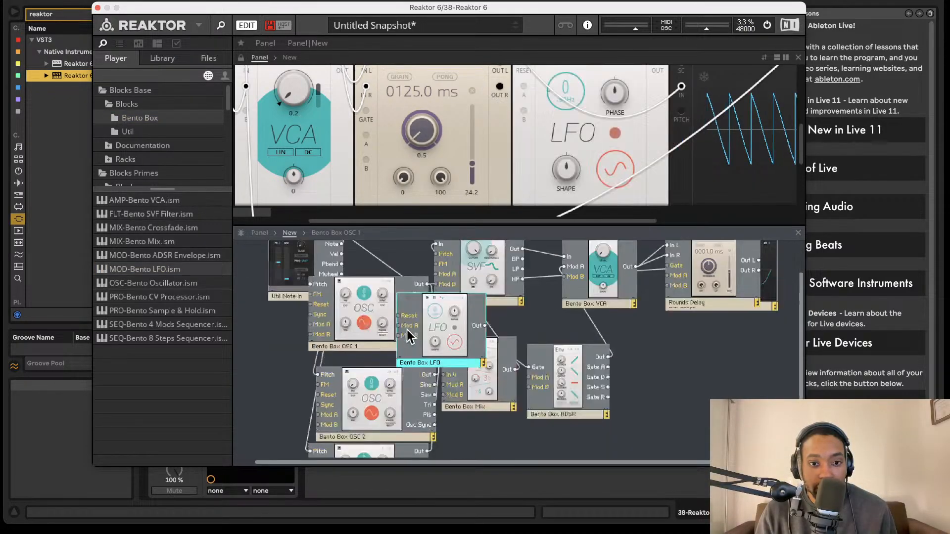
scroll(411, 302, "down", 3)
left_click_drag(443, 268, 252, 347)
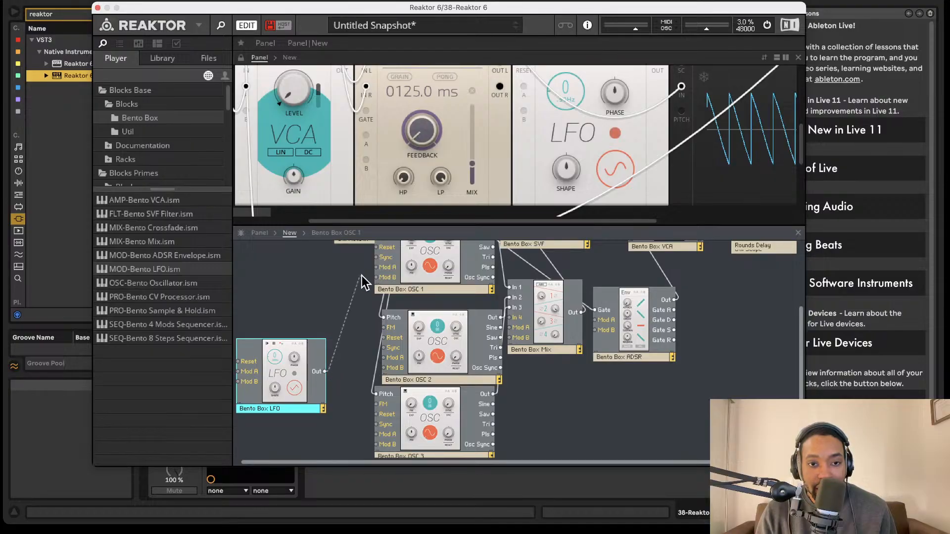
left_click_drag(384, 259, 376, 268)
- Rearrange the structure by aligning OSC 2 with OSC 1, placing the ADSR below the VCA and moving Note In away from the oscillators
scroll(458, 135, "right", 3)
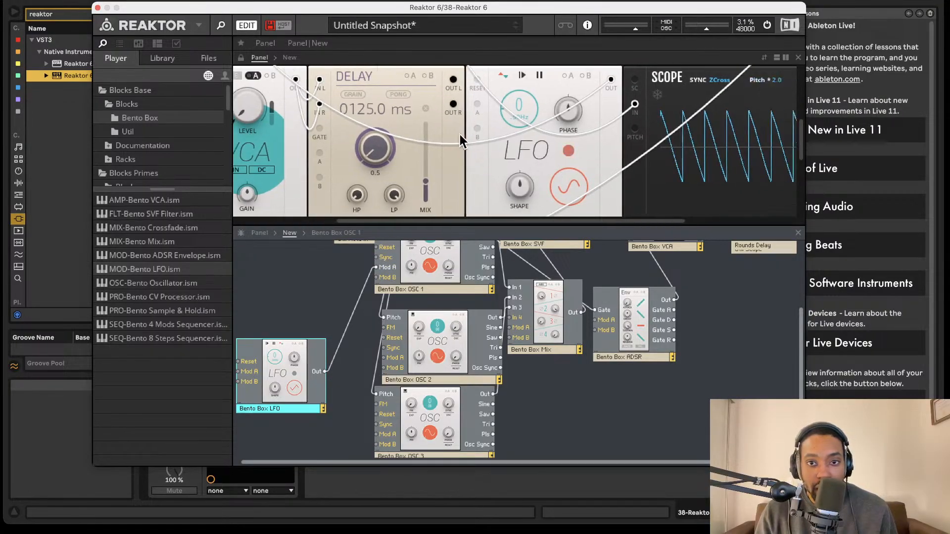
scroll(458, 134, "up", 2)
scroll(458, 137, "left", 5)
left_click_drag(454, 343, 448, 336)
scroll(448, 336, "up", 5)
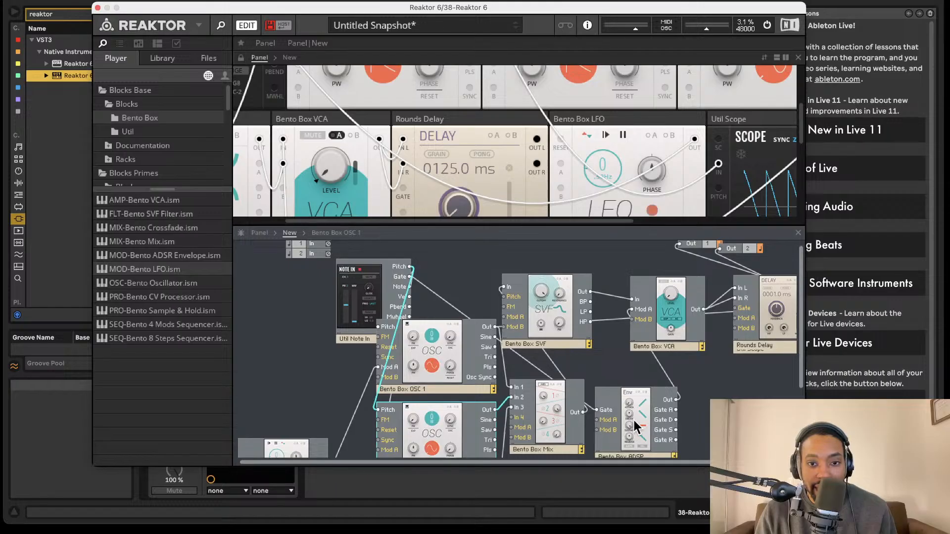
left_click_drag(637, 427, 661, 399)
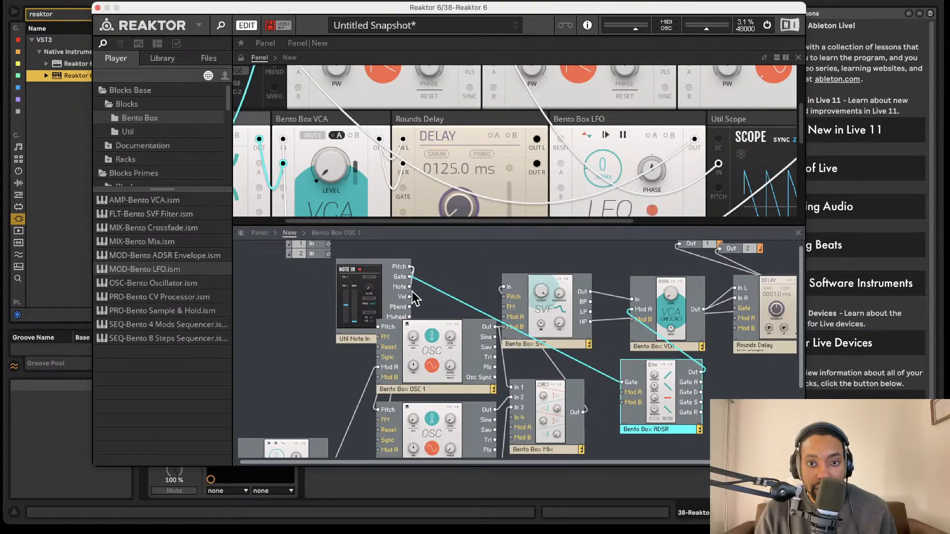
left_click_drag(340, 299, 269, 308)
- Space out the SVF, Mix, VCA and ADSR blocks beside the oscillators and adjust the position of the LFO
scroll(277, 312, "down", 4)
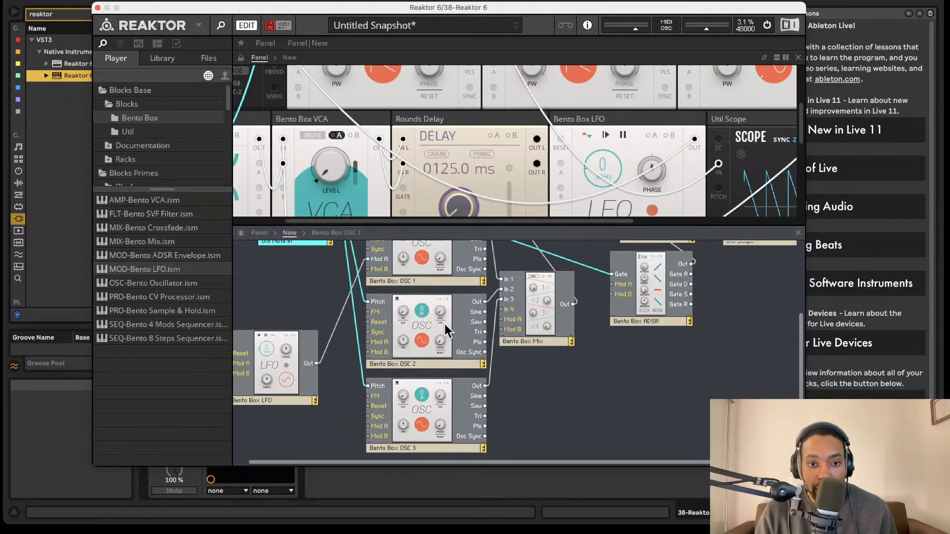
scroll(490, 356, "up", 2)
left_click_drag(546, 356, 553, 331)
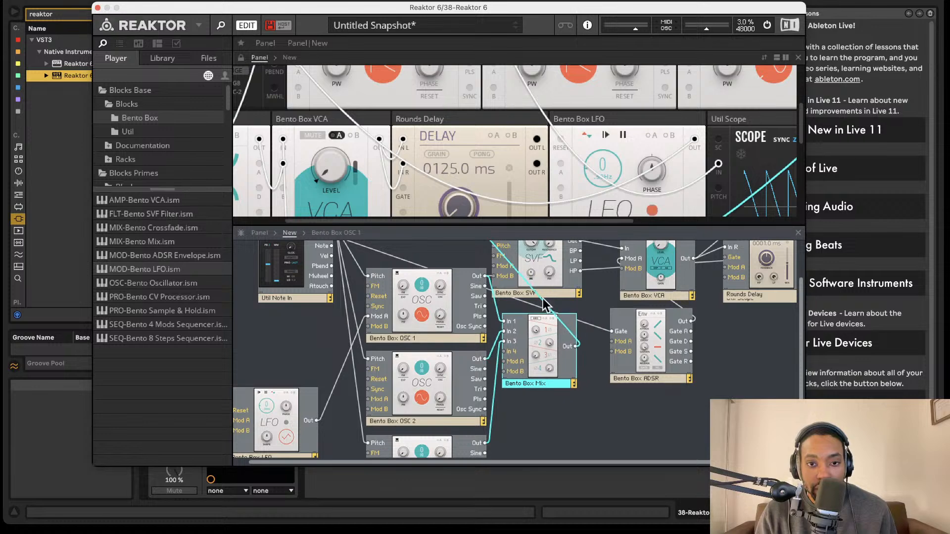
left_click_drag(549, 289, 552, 288)
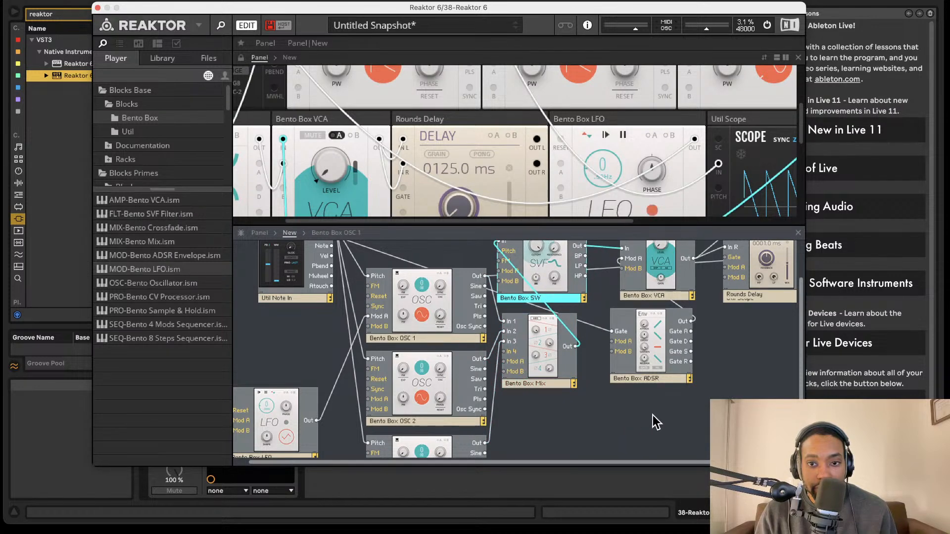
mouse_move(709, 427)
left_mouse_down()
mouse_move(554, 243)
mouse_move(581, 304)
left_mouse_up()
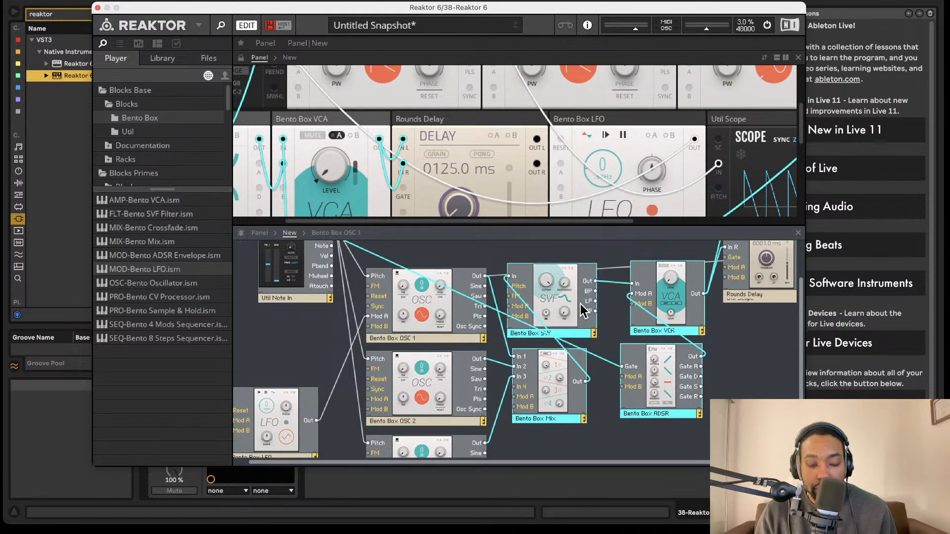
scroll(319, 401, "down", 1)
left_click_drag(292, 410, 288, 364)
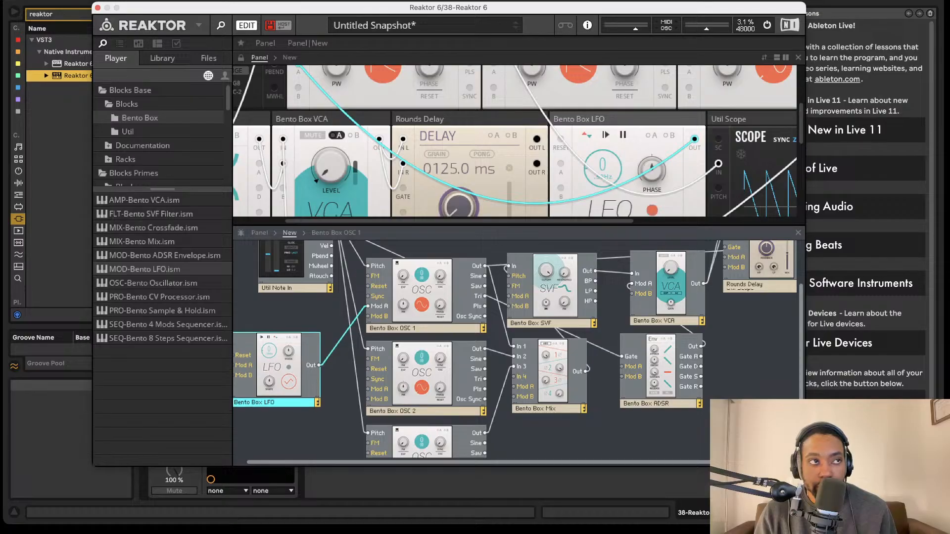
key("alt+super+p")
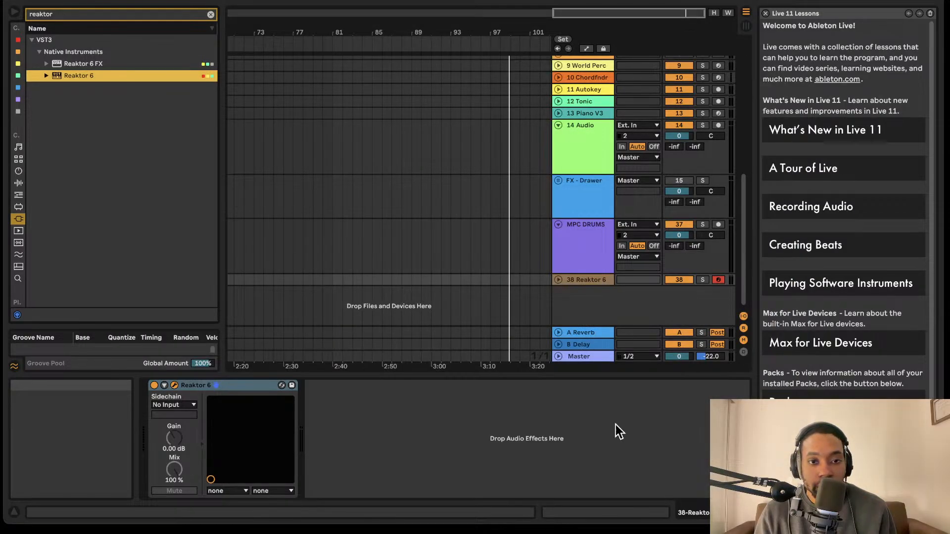
key("alt+super+p")
scroll(462, 322, "down", 3)
scroll(467, 324, "up", 6)
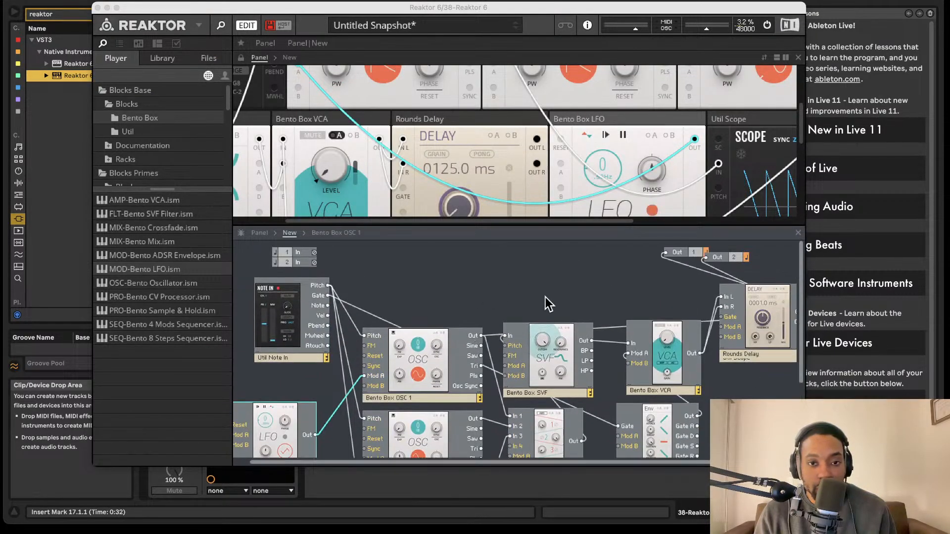
- Enlarge and reposition the Reaktor window, and give the panel view more height than the structure view
left_click_drag(804, 464, 830, 497)
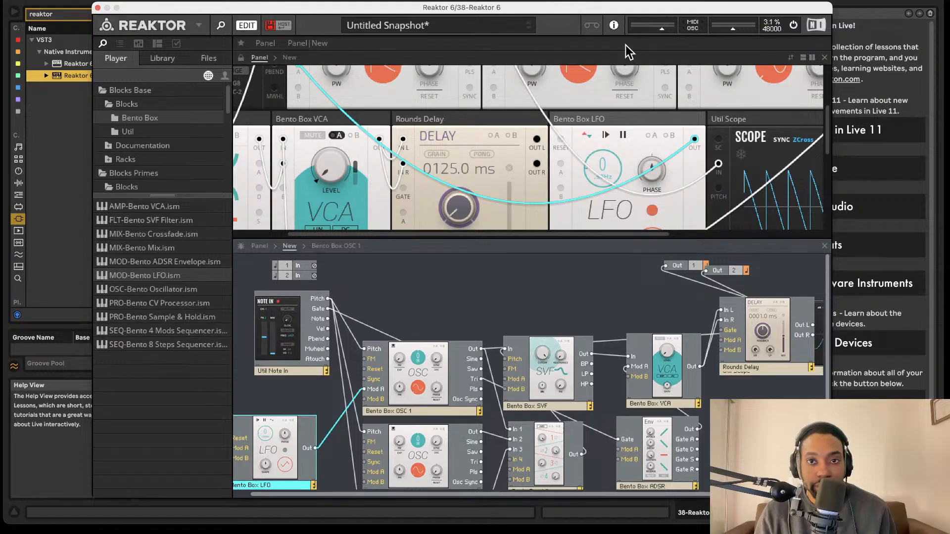
left_click_drag(654, 16, 615, 3)
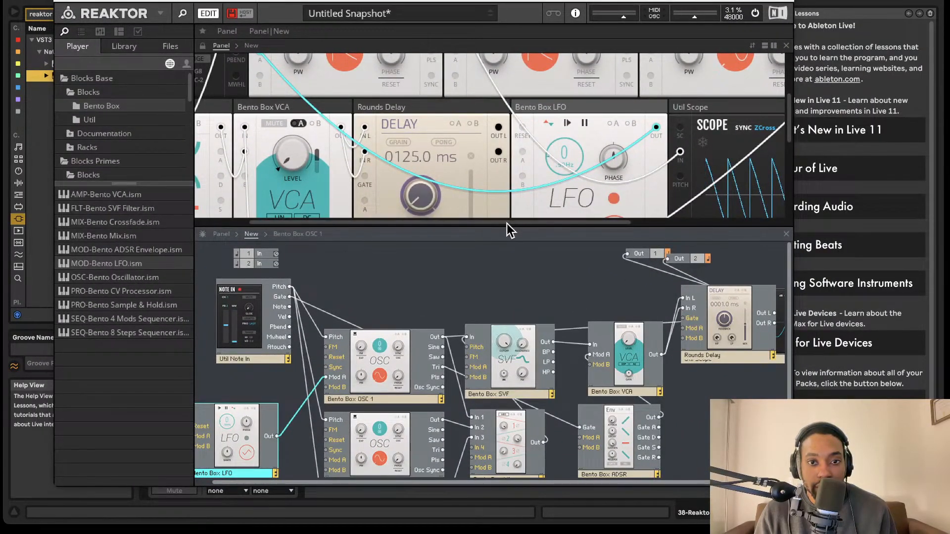
left_click_drag(506, 227, 506, 290)
- Show the Mod A amounts on Bento Box OSC 1, adjust its pulse width and set the pulse-width modulation amount to 32
scroll(545, 194, "up", 3)
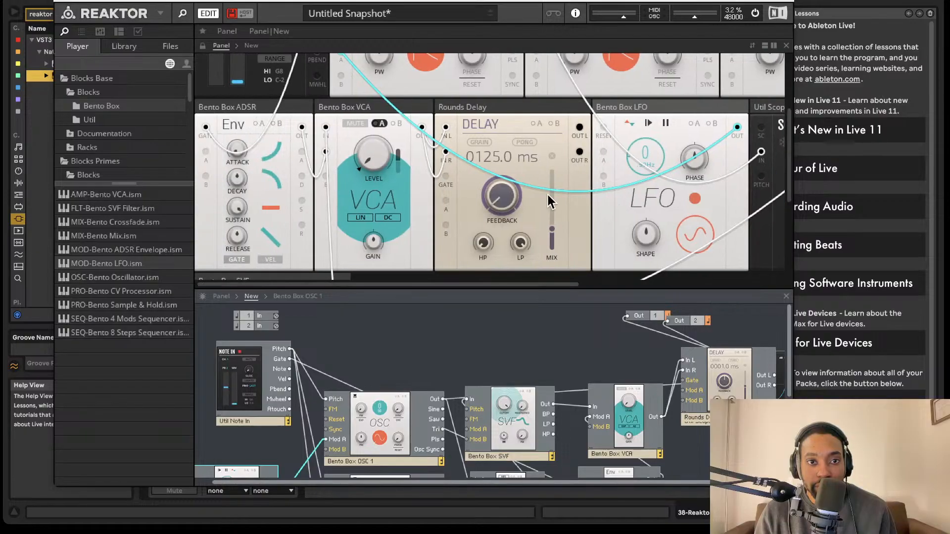
scroll(551, 189, "right", 4)
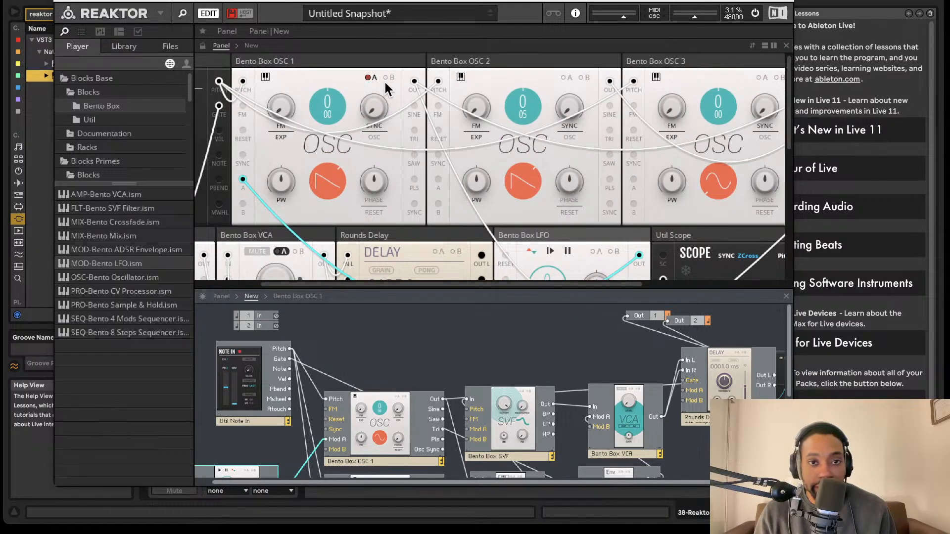
left_click(378, 77)
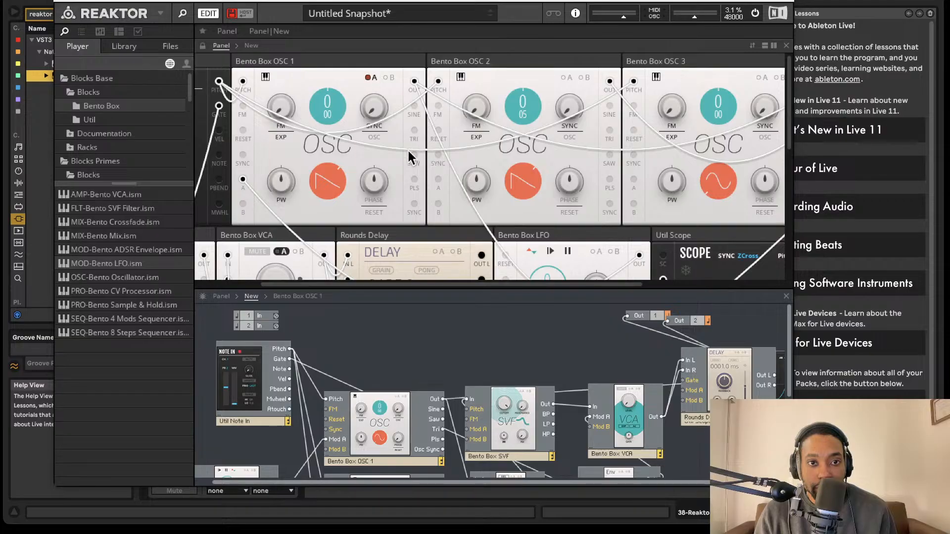
scroll(409, 155, "down", 2)
scroll(392, 170, "up", 2)
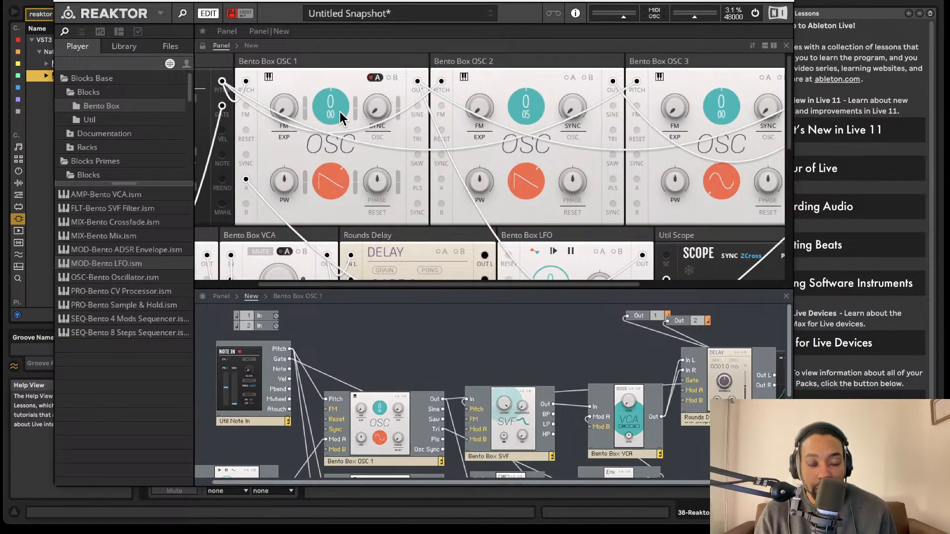
mouse_move(356, 104)
left_mouse_down()
mouse_move(356, 33)
mouse_move(354, 105)
left_mouse_up()
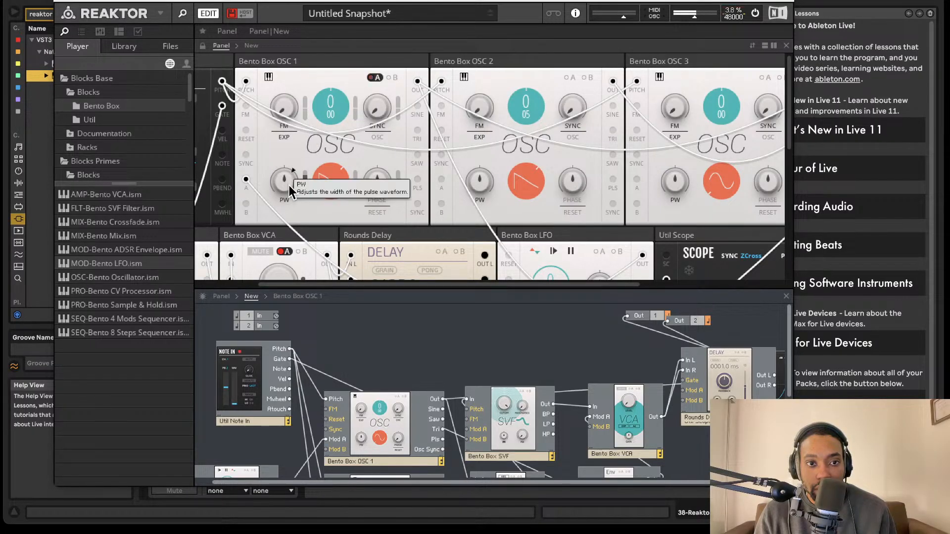
left_click_drag(291, 188, 294, 135)
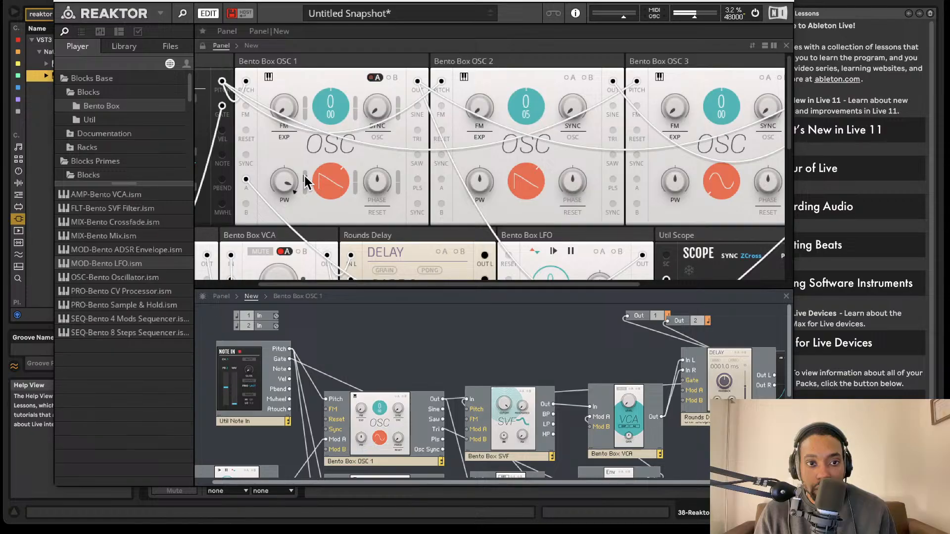
left_click_drag(295, 180, 287, 199)
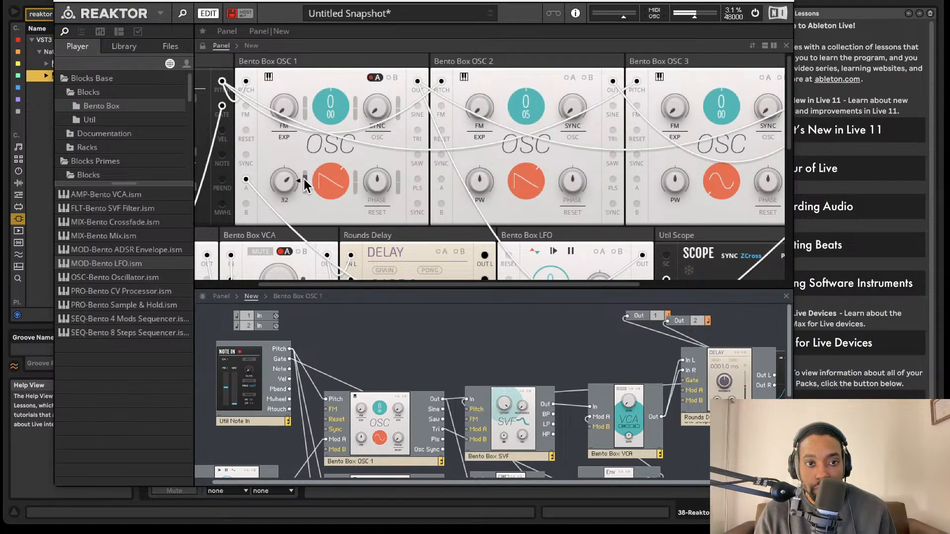
- Raise the Bento Box LFO rate to about 4 Hz and set the Rounds Delay to feedback 16.1, HP 9.7 and LP 21.8
scroll(495, 406, "down", 3)
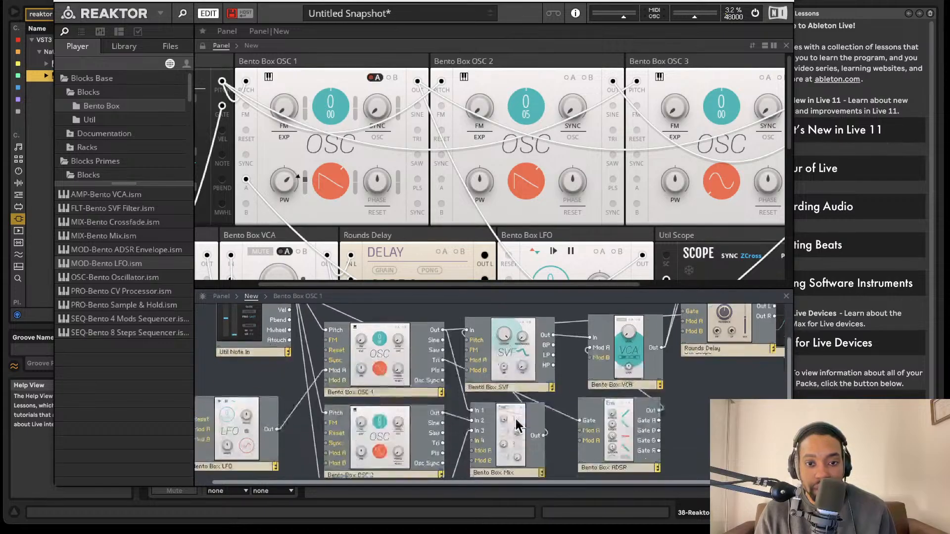
scroll(480, 399, "up", 1)
scroll(565, 191, "down", 3)
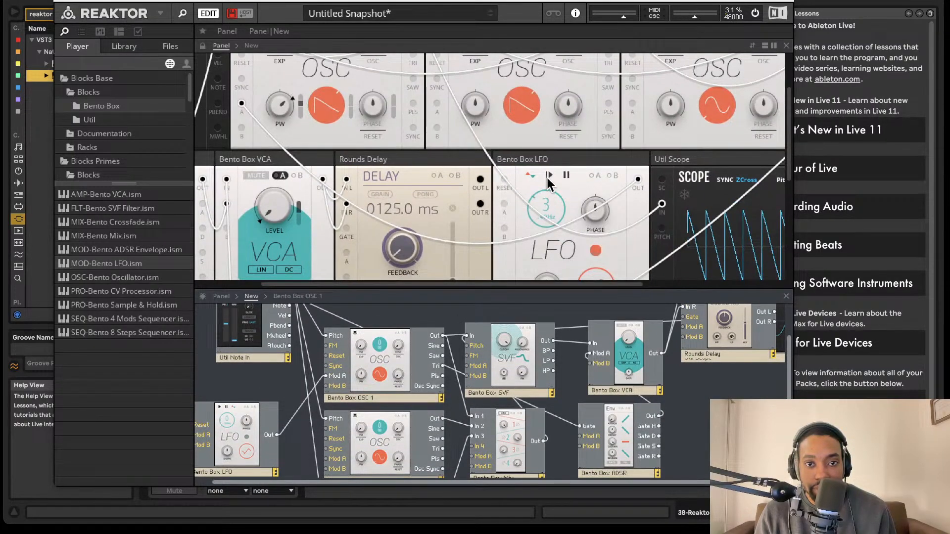
left_click(548, 176)
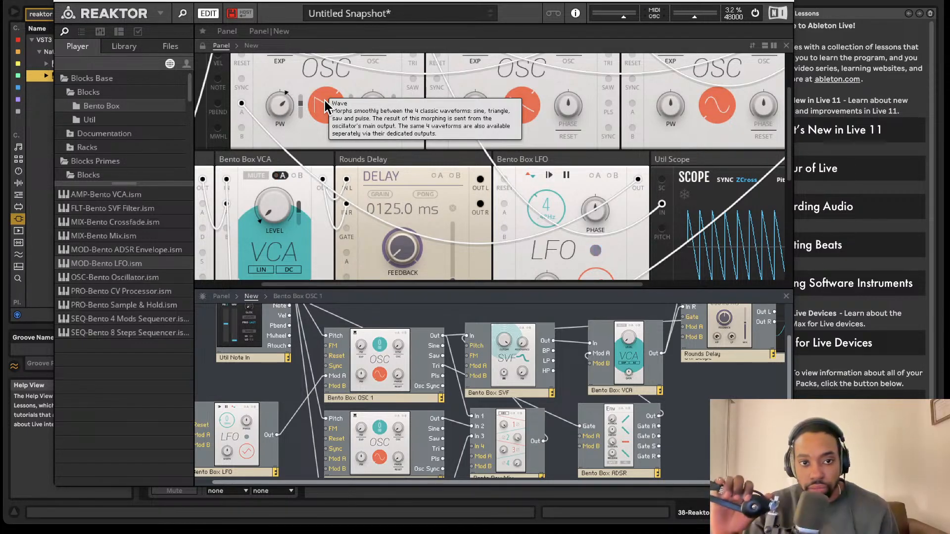
scroll(435, 246, "down", 5)
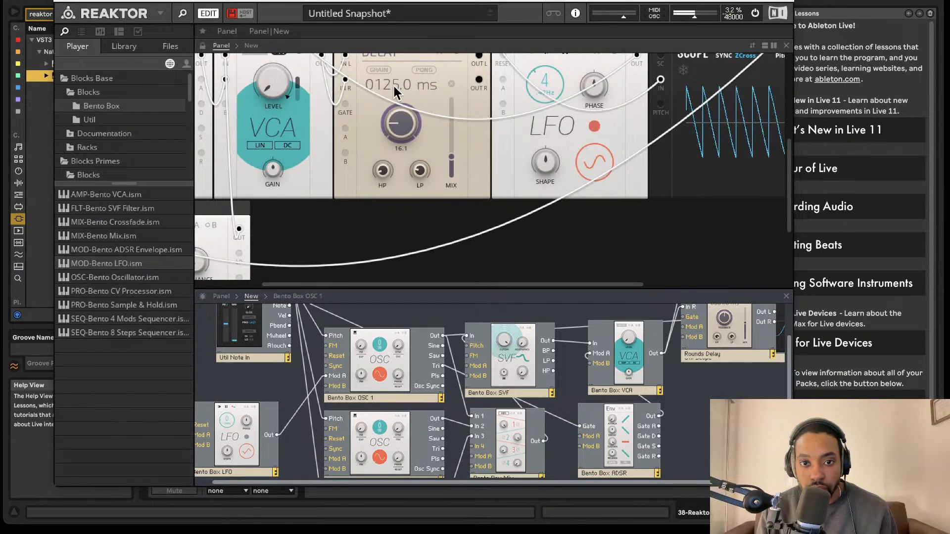
- Move the Rounds Delay block down in the structure, clear of the Util Scope
scroll(615, 343, "right", 1)
scroll(696, 350, "up", 2)
scroll(713, 347, "left", 2)
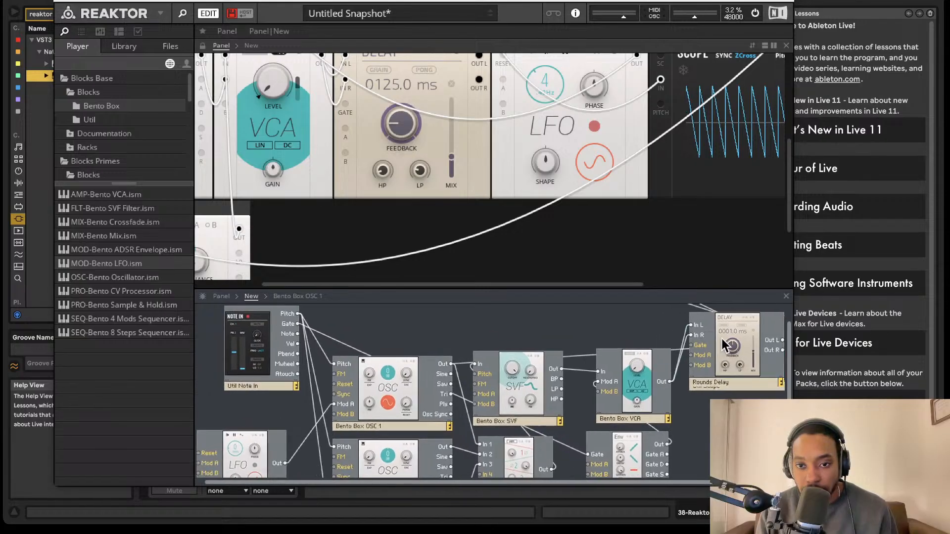
left_click(722, 342)
scroll(732, 375, "up", 2)
left_click_drag(732, 383, 733, 473)
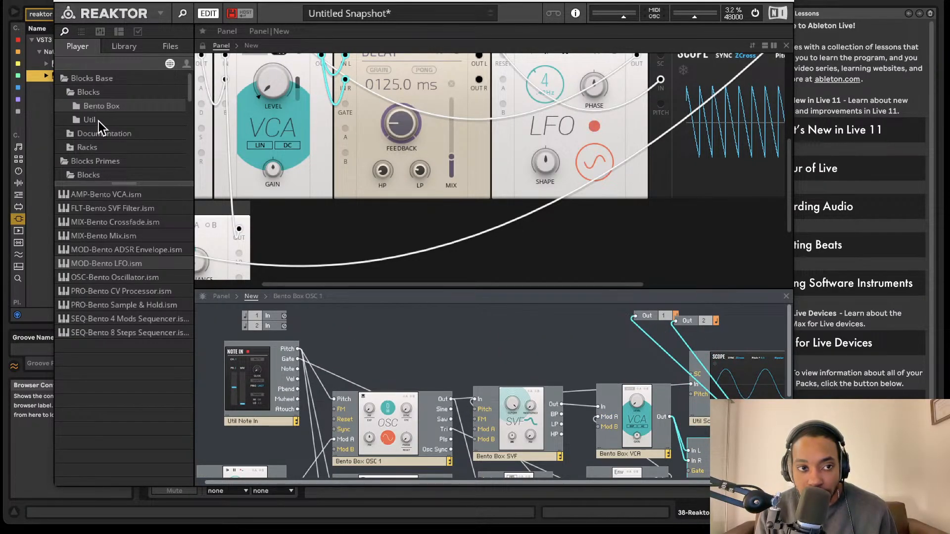
- Add the Rounds Reverb from the Blocks Primes Rounds folder and connect the VCA Out to its In L and In R
left_click(70, 134)
scroll(102, 115, "down", 3)
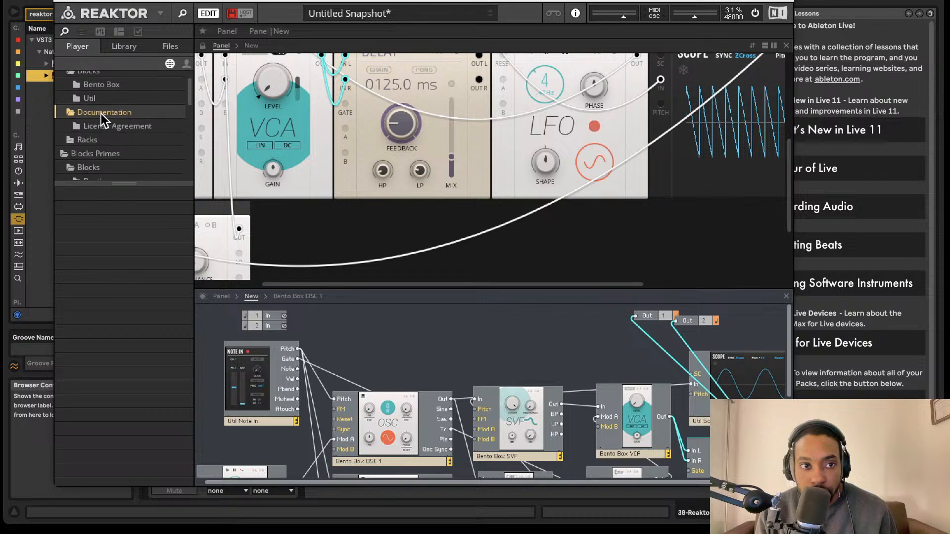
scroll(94, 126, "down", 5)
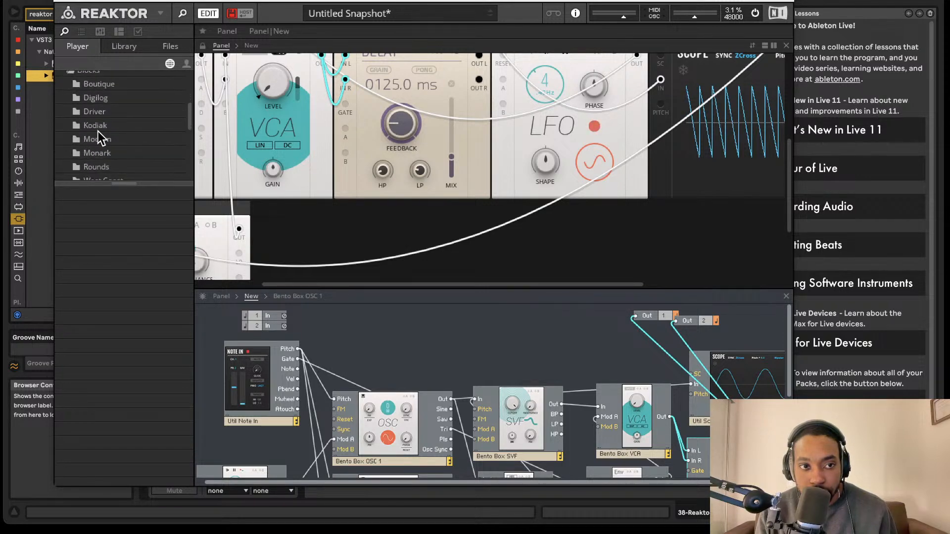
left_click(102, 158)
scroll(104, 163, "down", 4)
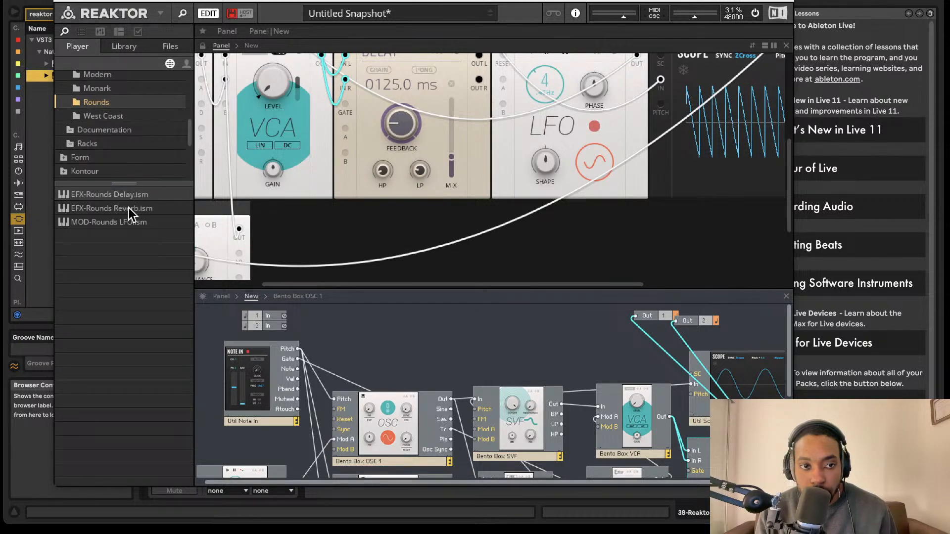
left_click_drag(132, 210, 644, 340)
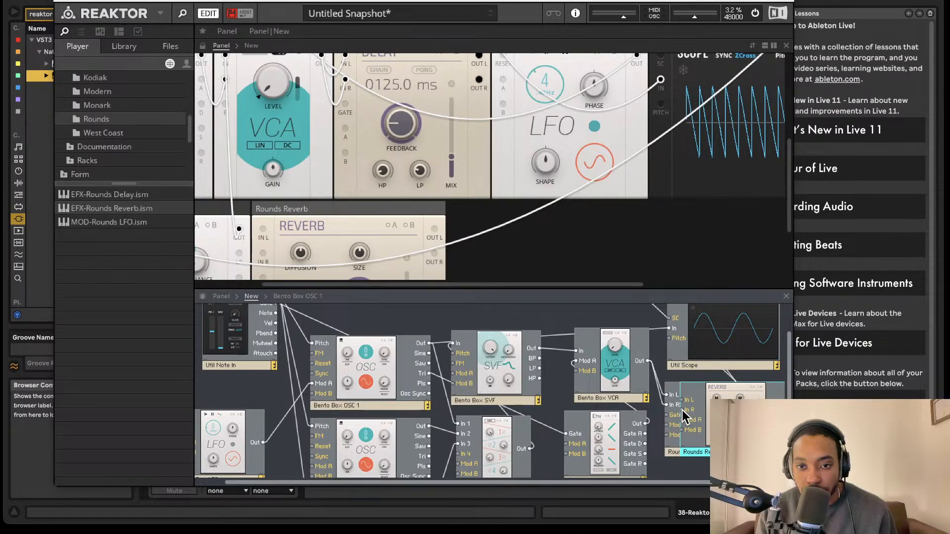
left_click_drag(648, 360, 682, 400)
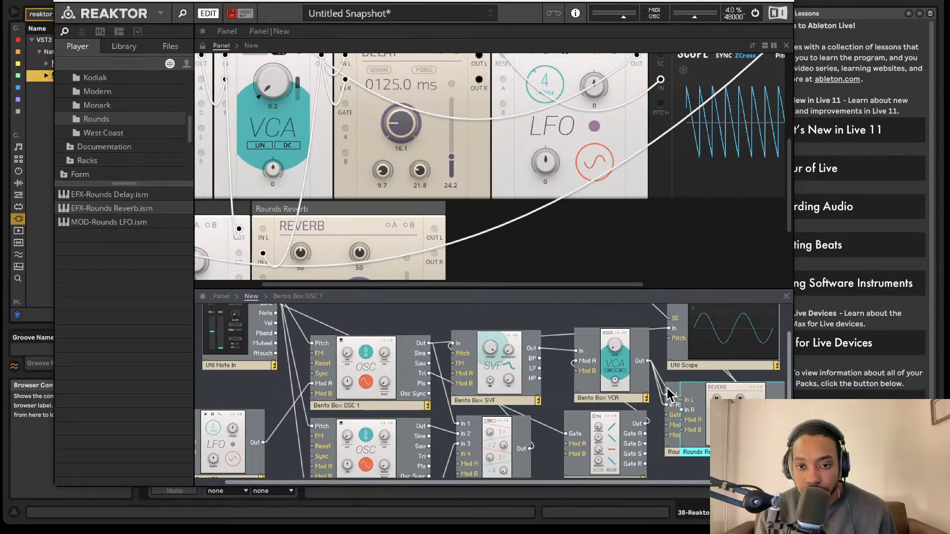
left_click_drag(647, 360, 682, 410)
- Move the Rounds Delay block below the Rounds Reverb in the structure
scroll(693, 413, "right", 1)
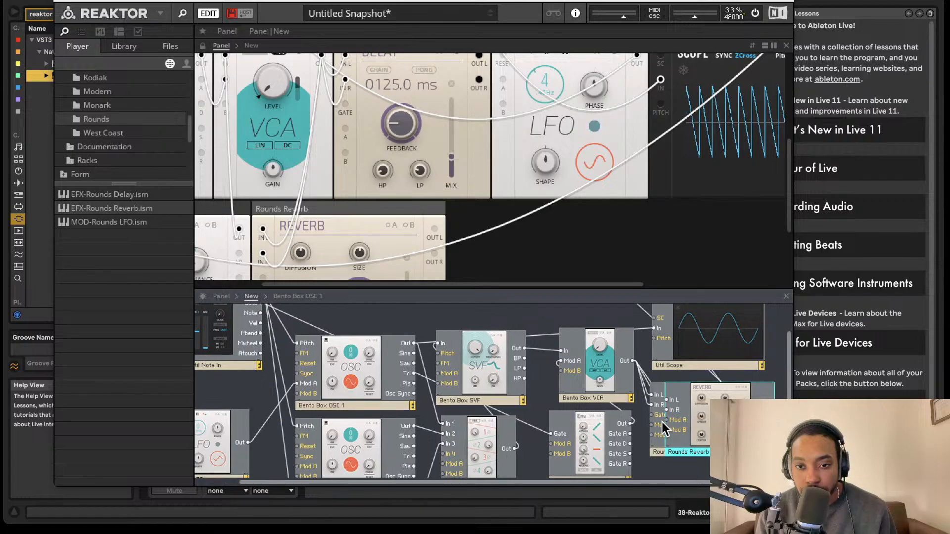
scroll(654, 435, "down", 1)
left_click_drag(658, 444, 658, 523)
scroll(492, 391, "down", 3)
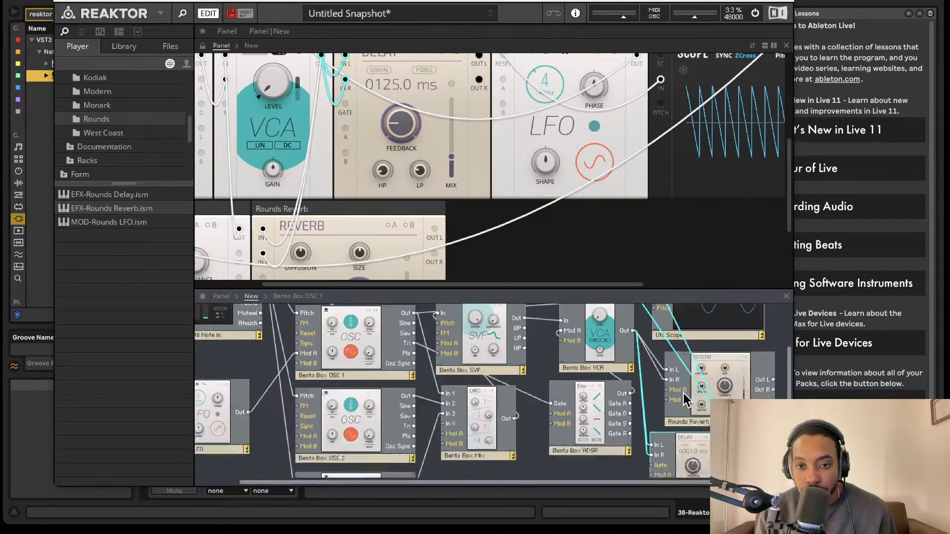
scroll(492, 391, "up", 4)
scroll(492, 391, "down", 1)
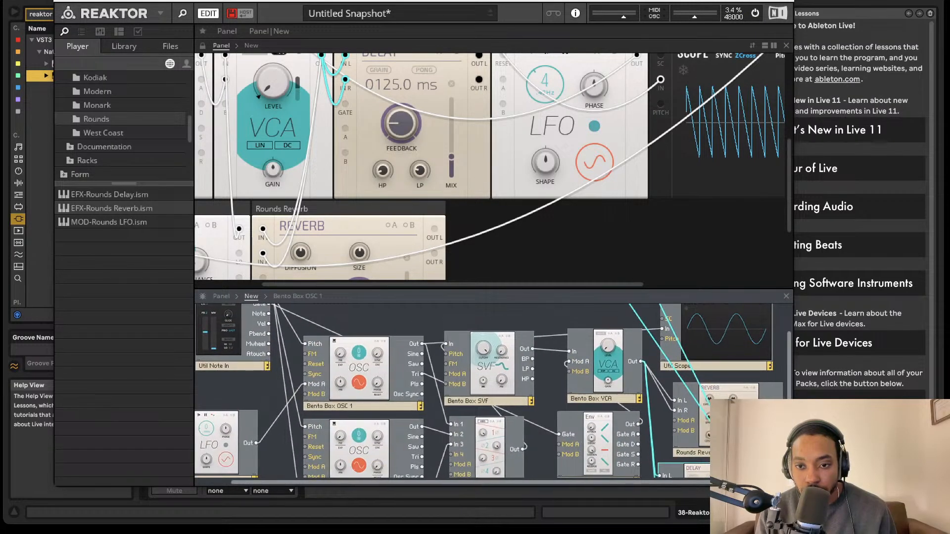
- Connect the Rounds Reverb's Out L to Out 1 in the structure
scroll(492, 391, "right", 1)
scroll(672, 258, "down", 2)
scroll(663, 267, "down", 1)
scroll(643, 297, "up", 2)
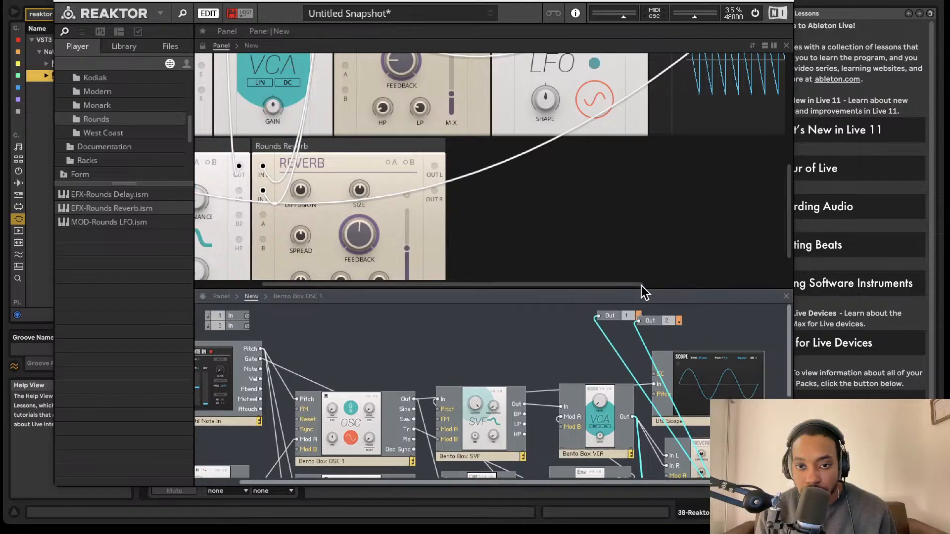
left_click_drag(600, 311, 599, 315)
scroll(644, 376, "down", 2)
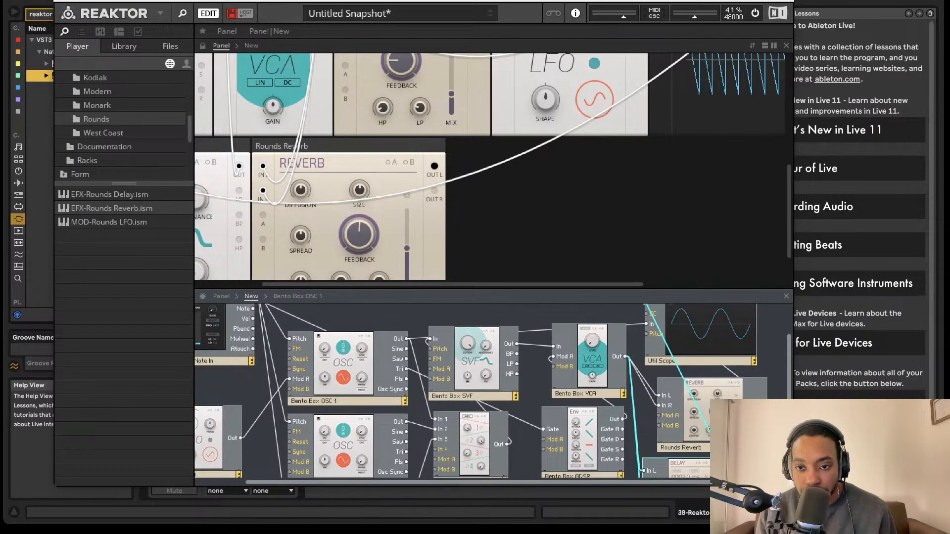
left_click_drag(760, 412, 634, 321)
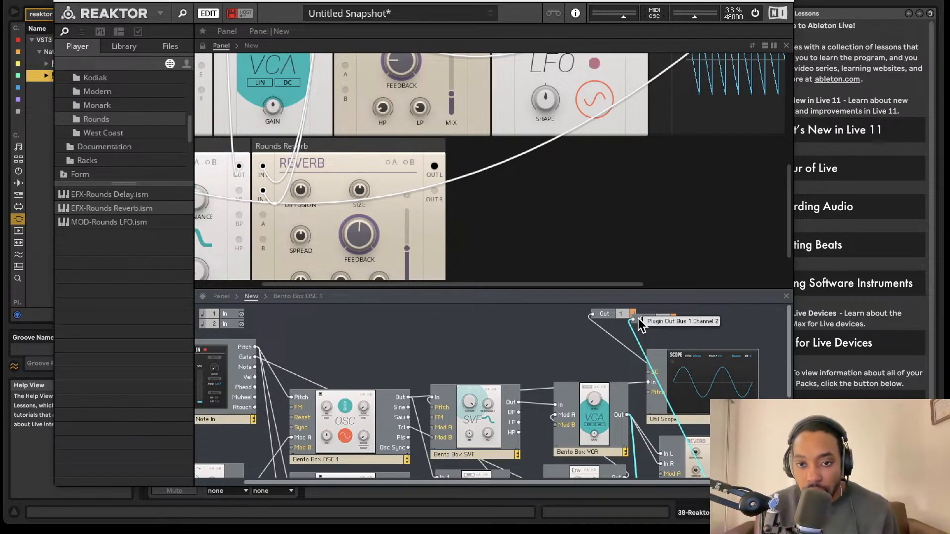
- Try out different Diffusion, Center and LP settings on the Rounds Reverb
scroll(663, 255, "down", 2)
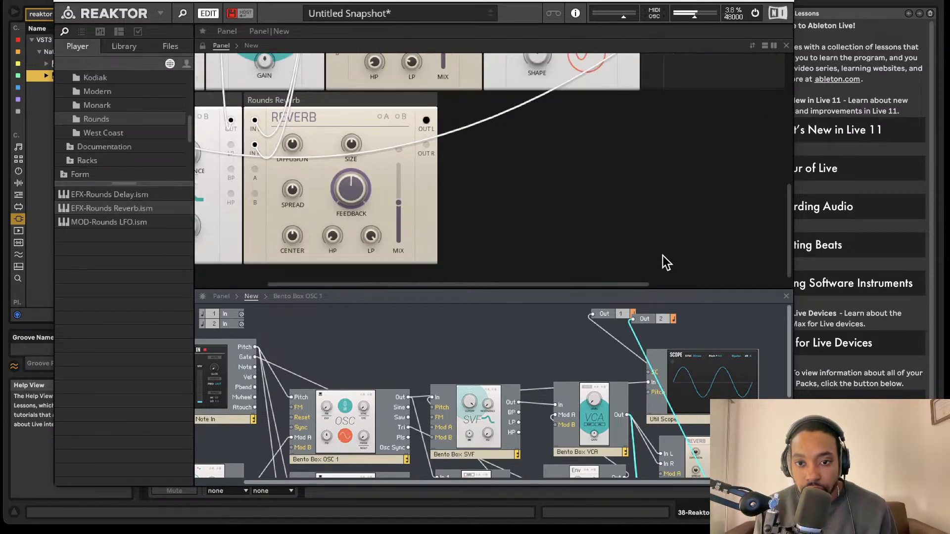
scroll(566, 227, "left", 2)
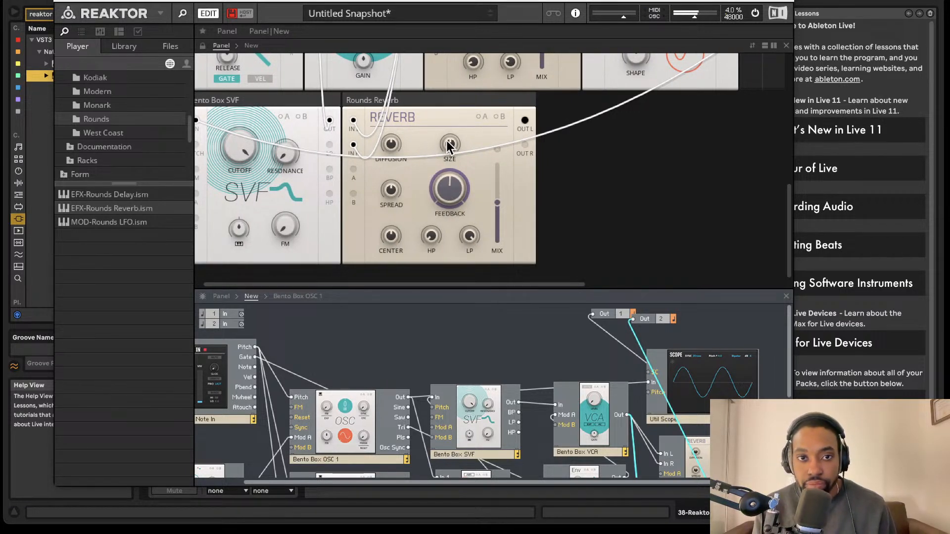
left_click_drag(392, 143, 391, 144)
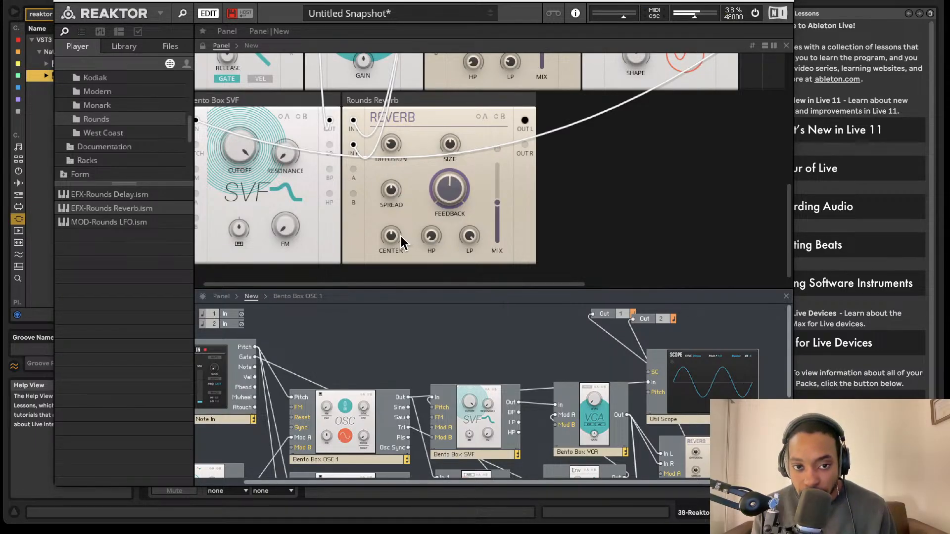
mouse_move(394, 236)
left_mouse_down()
mouse_move(388, 299)
mouse_move(401, 197)
mouse_move(399, 219)
left_mouse_up()
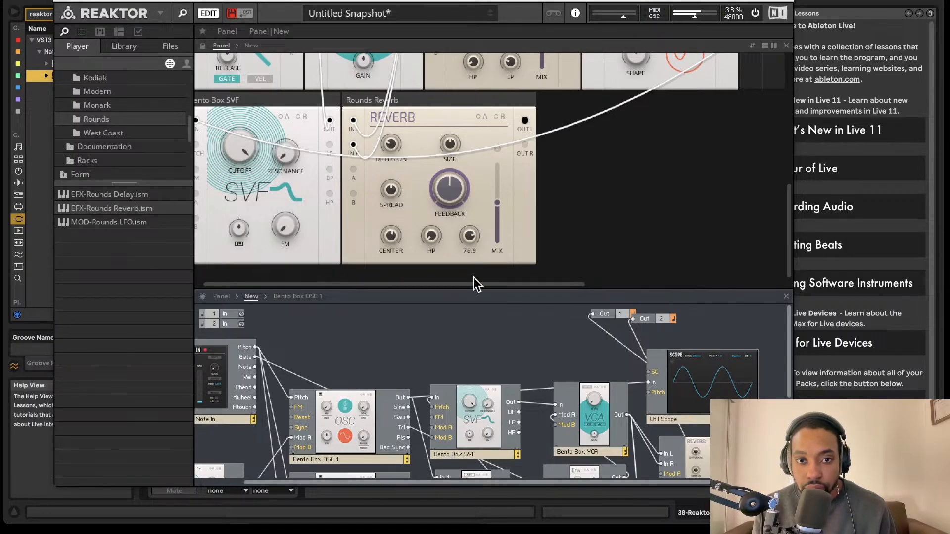
left_click_drag(467, 271, 468, 333)
left_click_drag(469, 237, 476, 204)
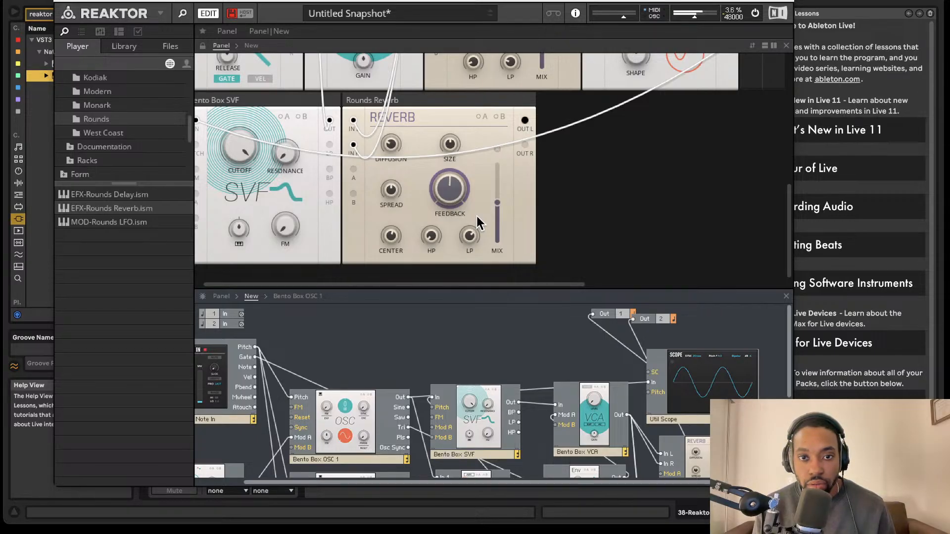
- Save the ensemble under the name "Cinamatic synthLS.ens" in the Racks folder
left_click(164, 14)
mouse_move(171, 30)
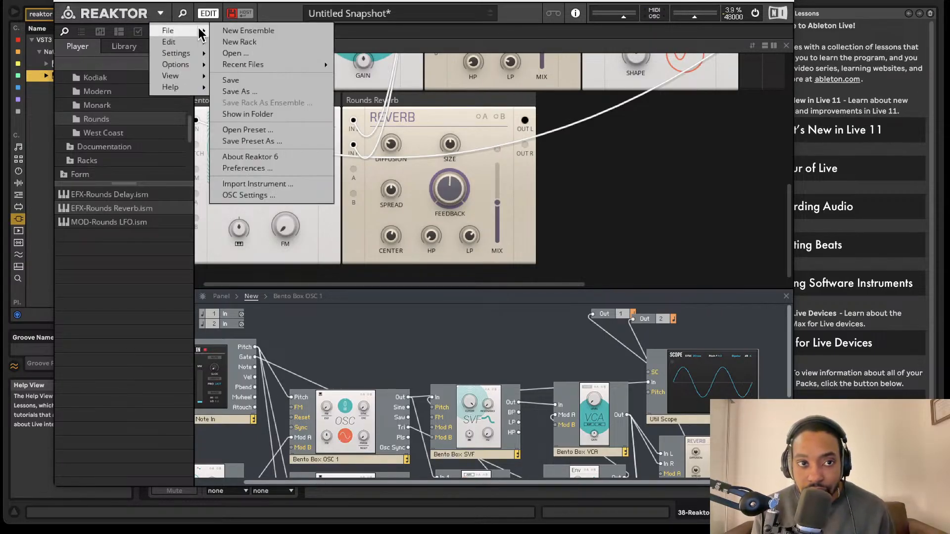
left_click(243, 93)
key("BackSpace")
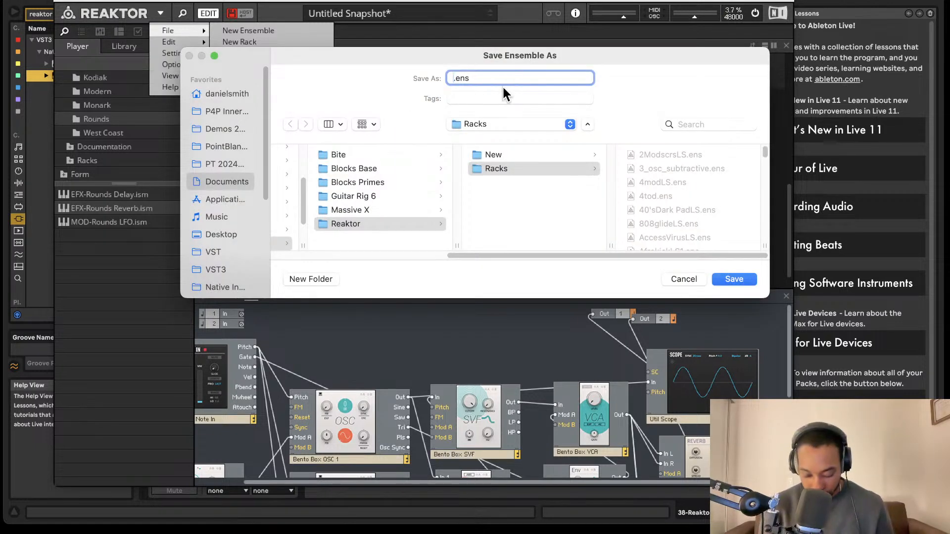
type("Cina")
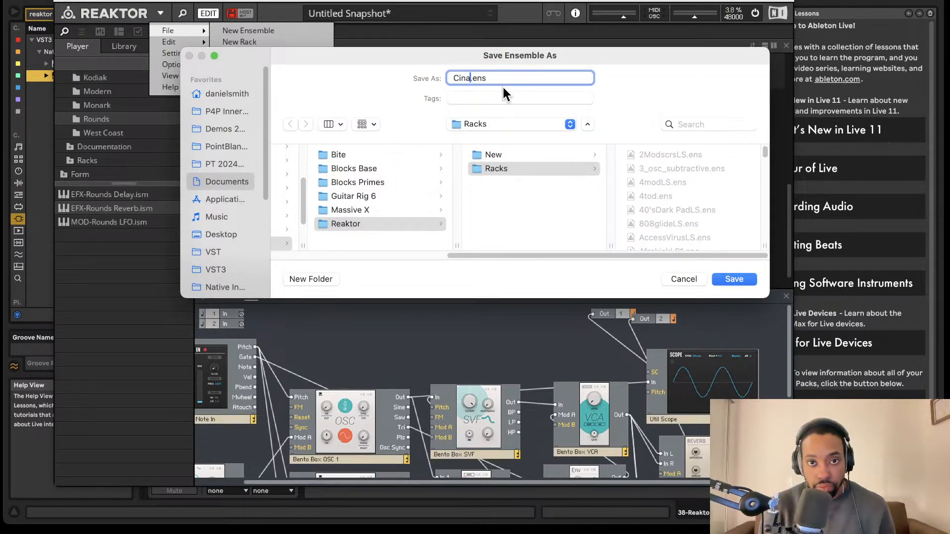
type("matic ")
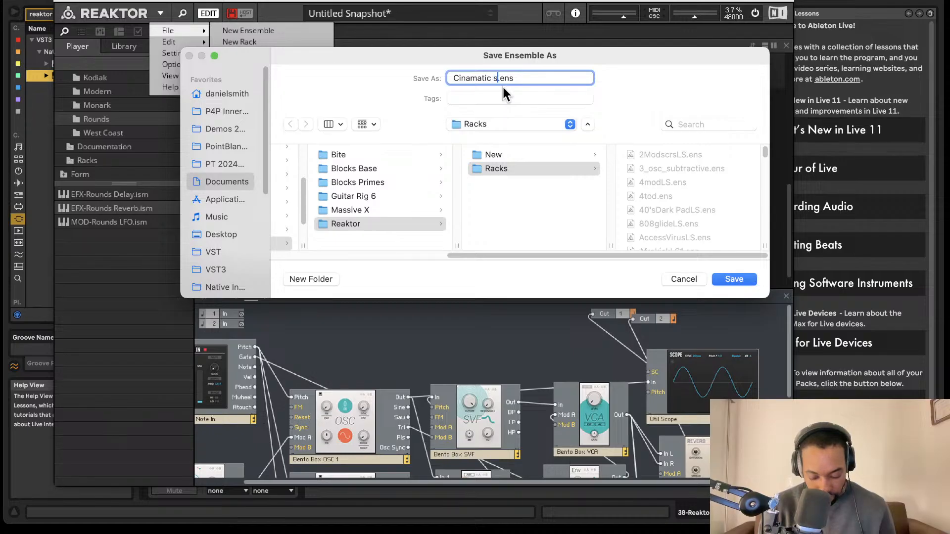
type("synthLS")
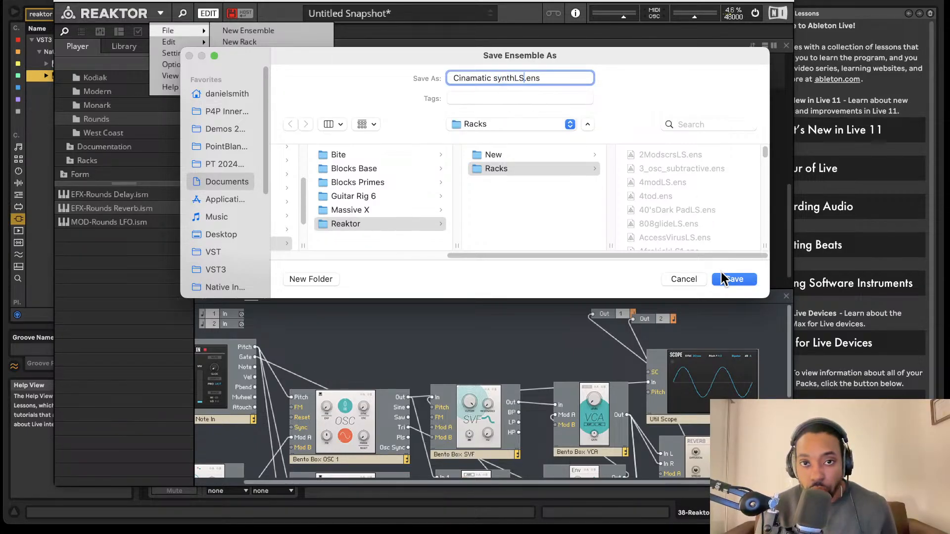
left_click(734, 279)
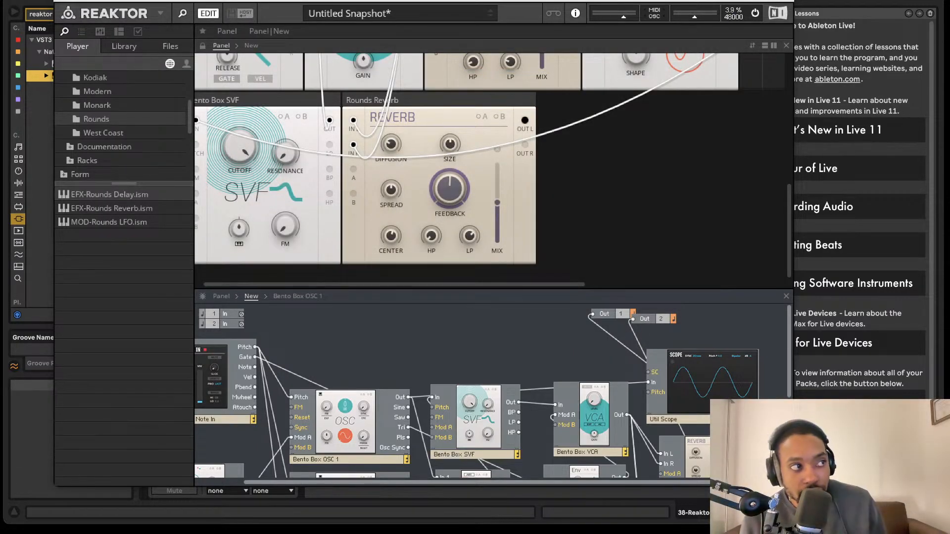
- Close and reopen the Reaktor window, then review the panel from the oscillators and mixer to the envelope, VCA, delay and LFO
key("super+w")
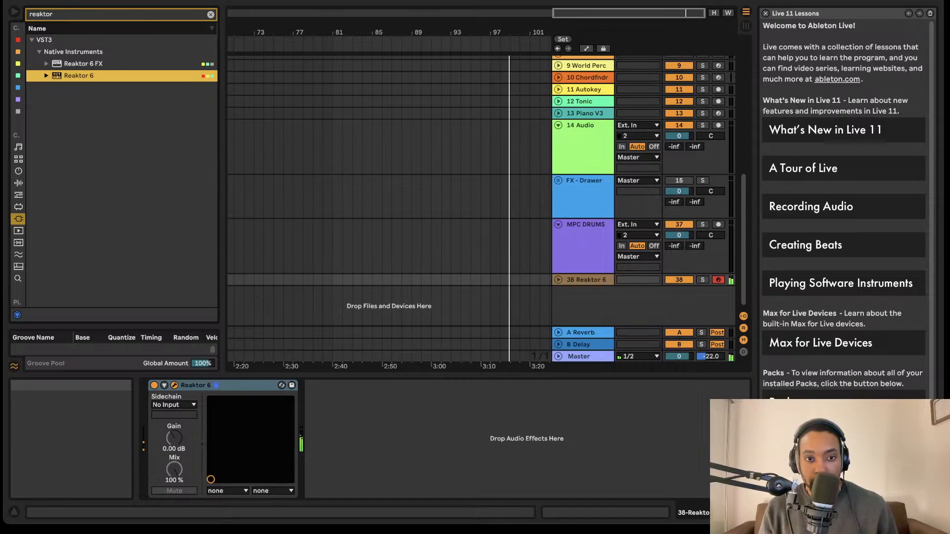
left_click(174, 385)
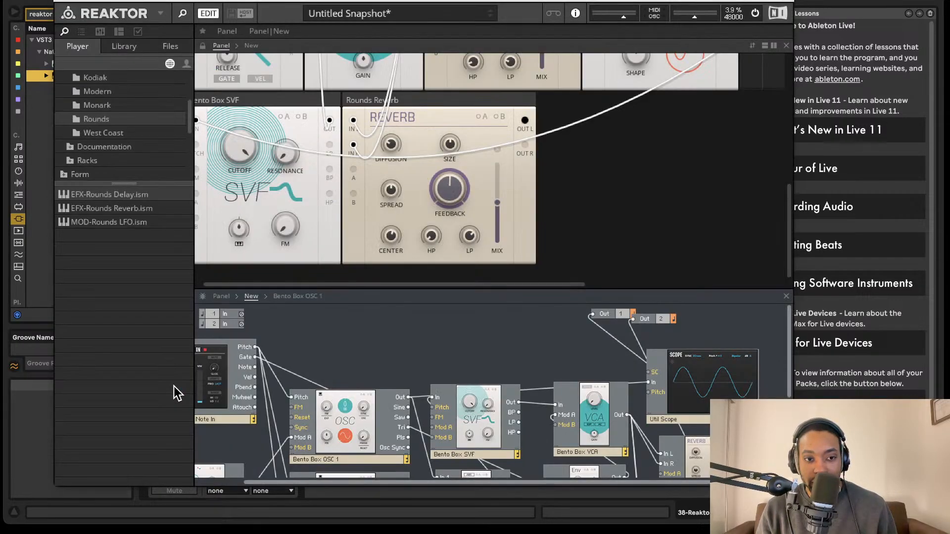
scroll(572, 185, "up", 5)
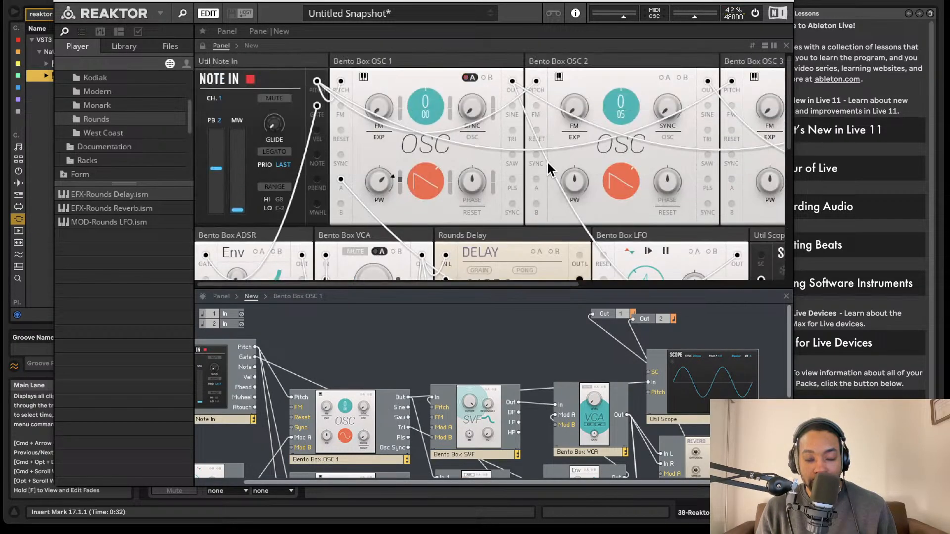
scroll(543, 168, "up", 5)
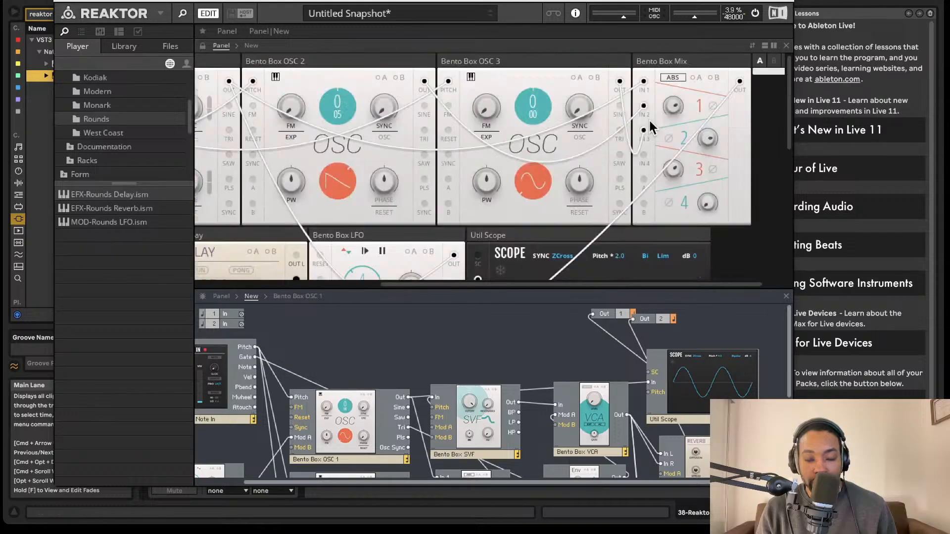
scroll(622, 120, "down", 5)
scroll(622, 121, "left", 1)
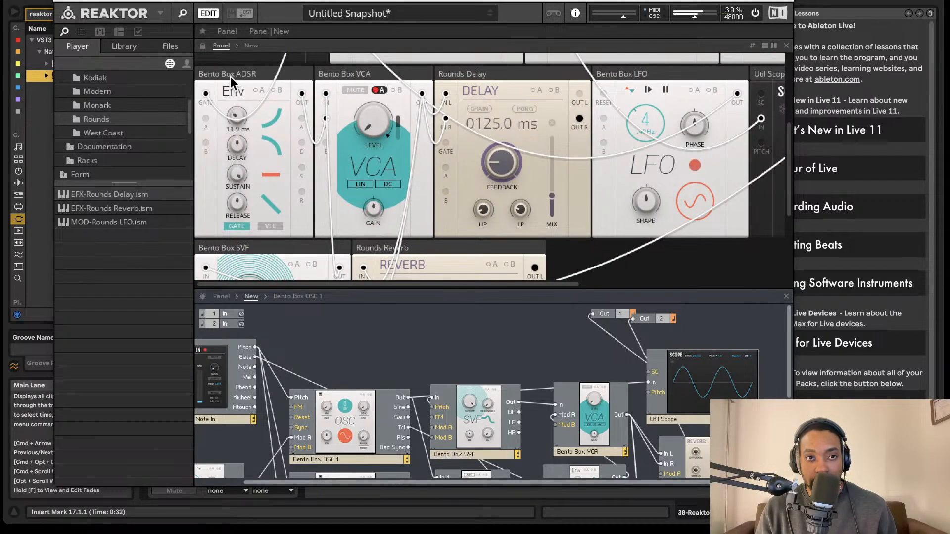
mouse_move(230, 76)
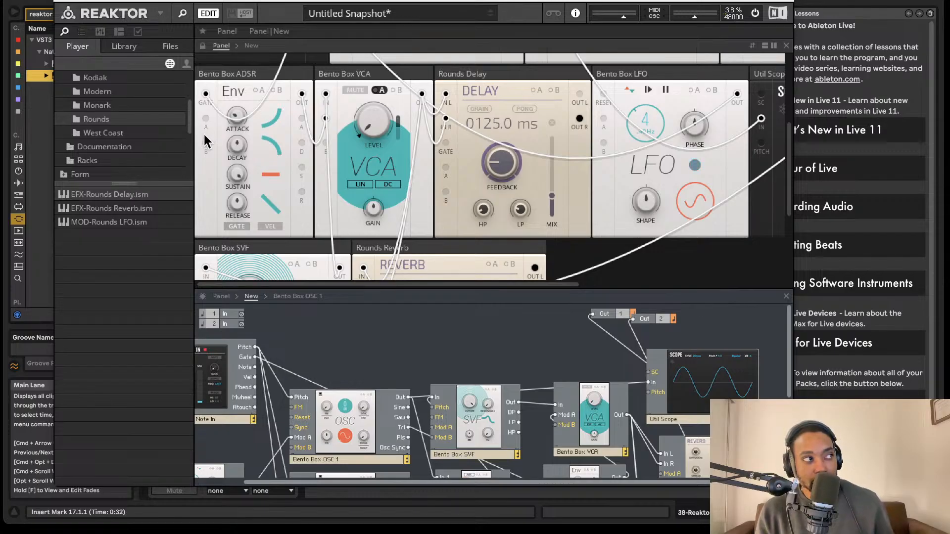
- Hide the Reaktor plug-in window to return to the Ableton Live arrangement
left_click_drag(413, 1, 416, 0)
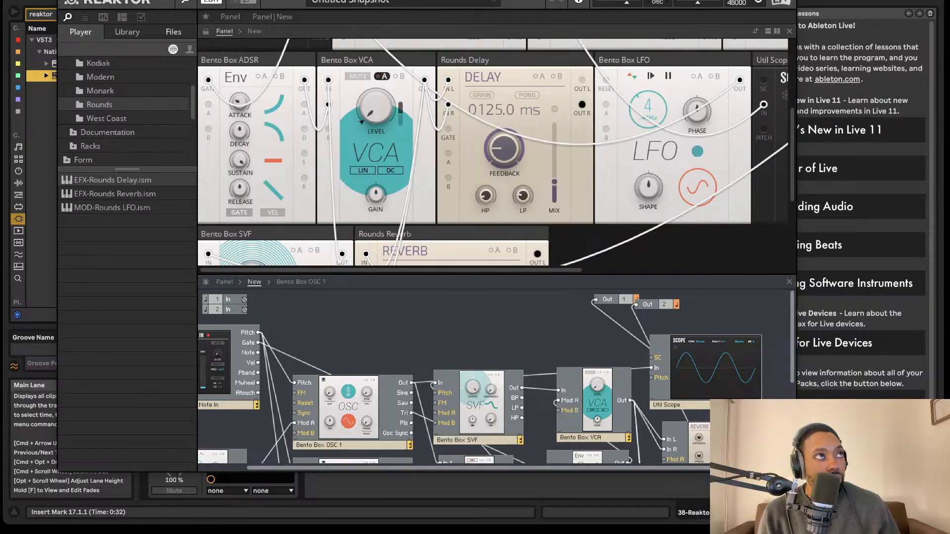
key("alt+super+p")
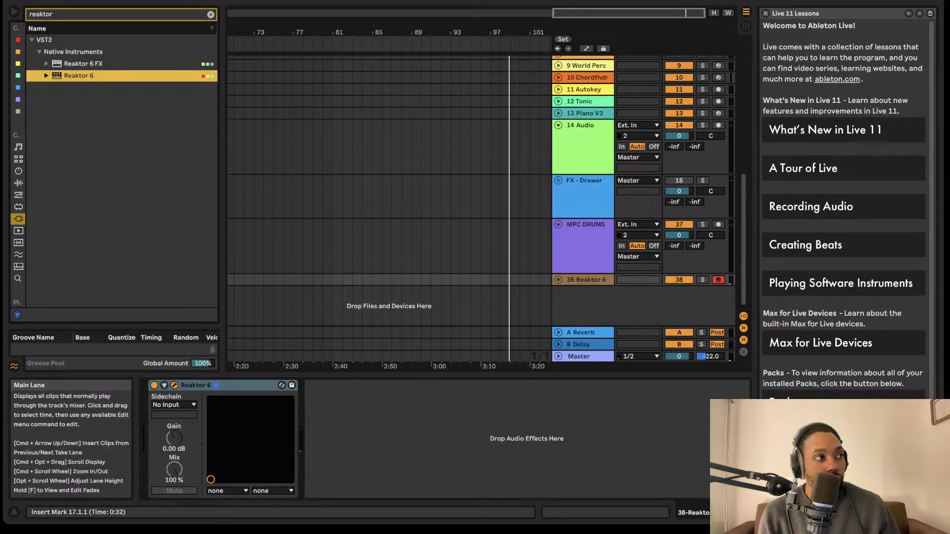